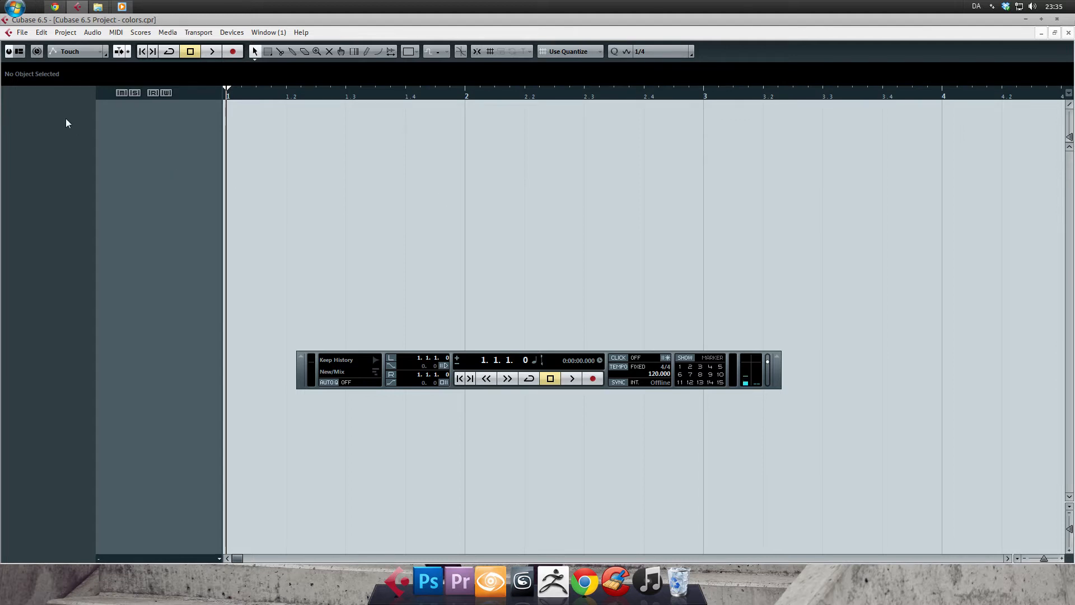
Open the Appearance-General preferences and try the Color Intensity, Color Lightness and Color Tone sliders at their extremes, returning them to the middle.
{"action": "left_click", "coordinate": [22, 34]}
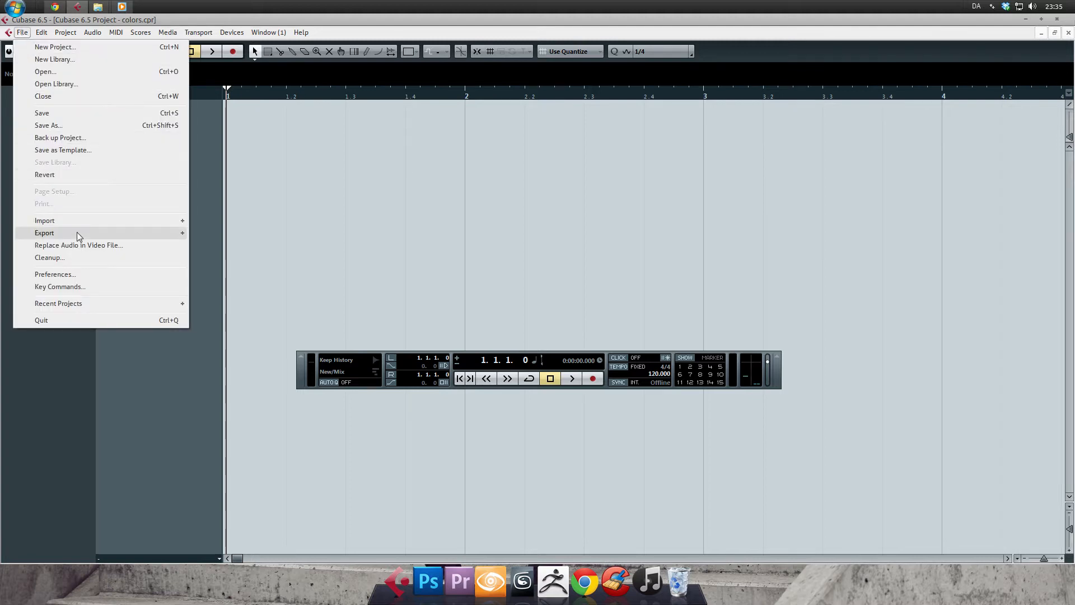
{"action": "left_click", "coordinate": [82, 277]}
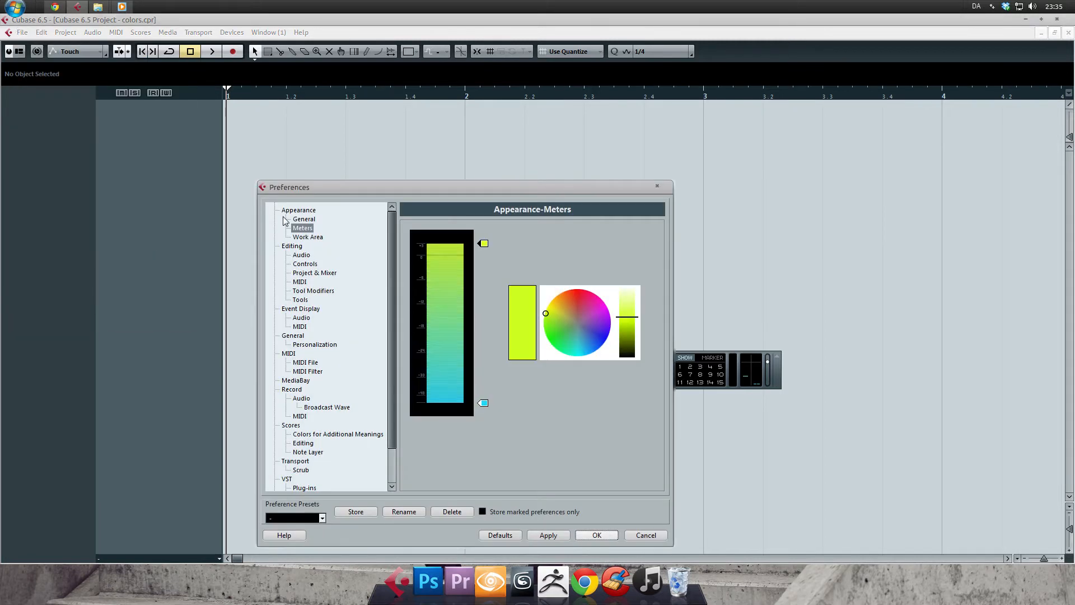
{"action": "left_click", "coordinate": [303, 202]}
{"action": "left_click_drag", "start_coordinate": [324, 180], "coordinate": [276, 113]}
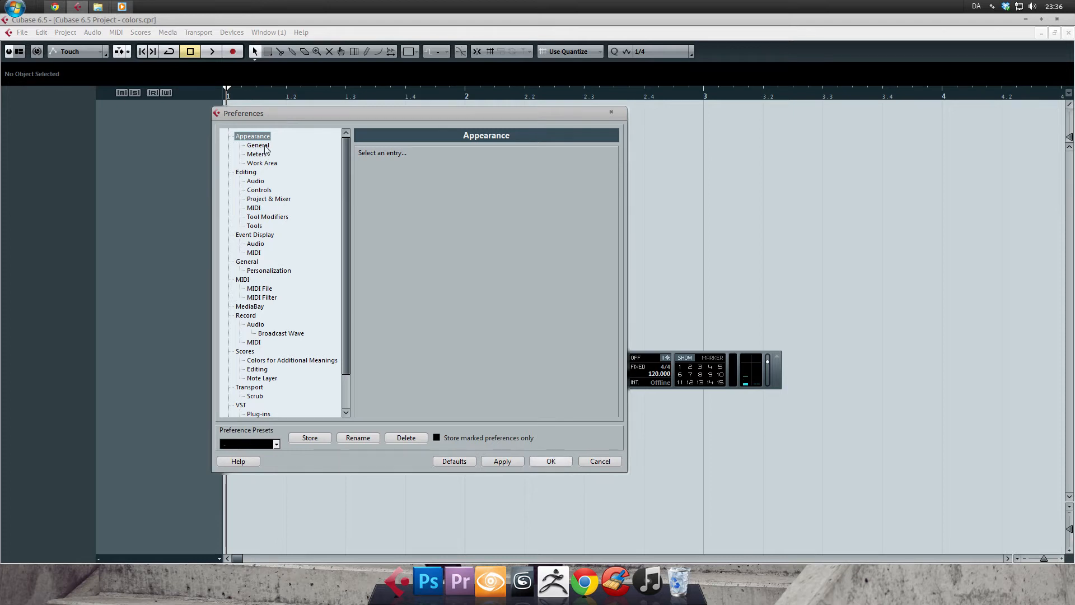
{"action": "left_click", "coordinate": [256, 148]}
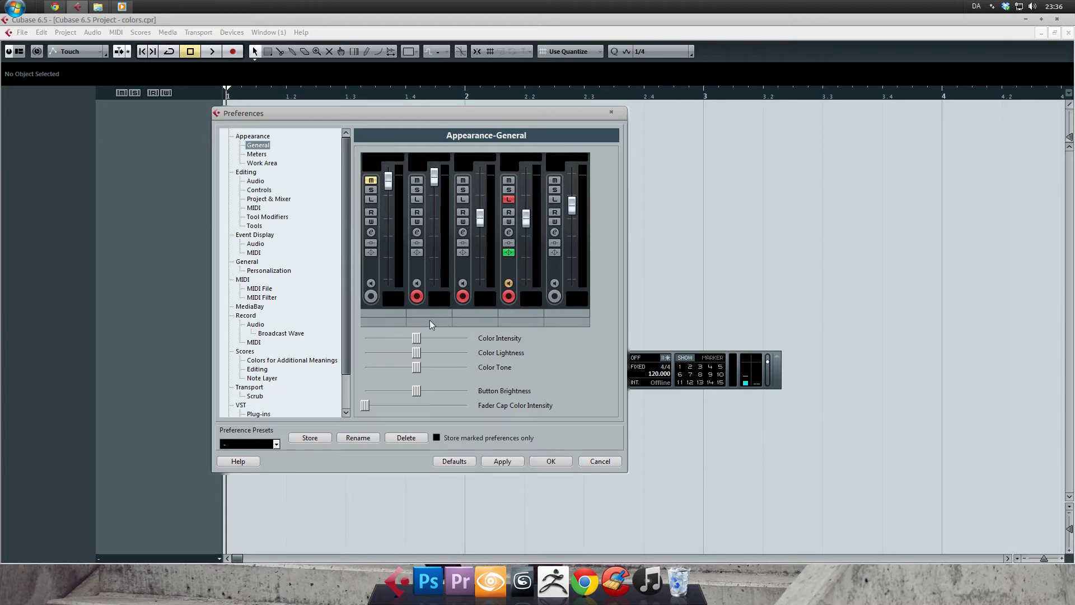
{"action": "left_click_drag", "start_coordinate": [418, 342], "coordinate": [367, 333]}
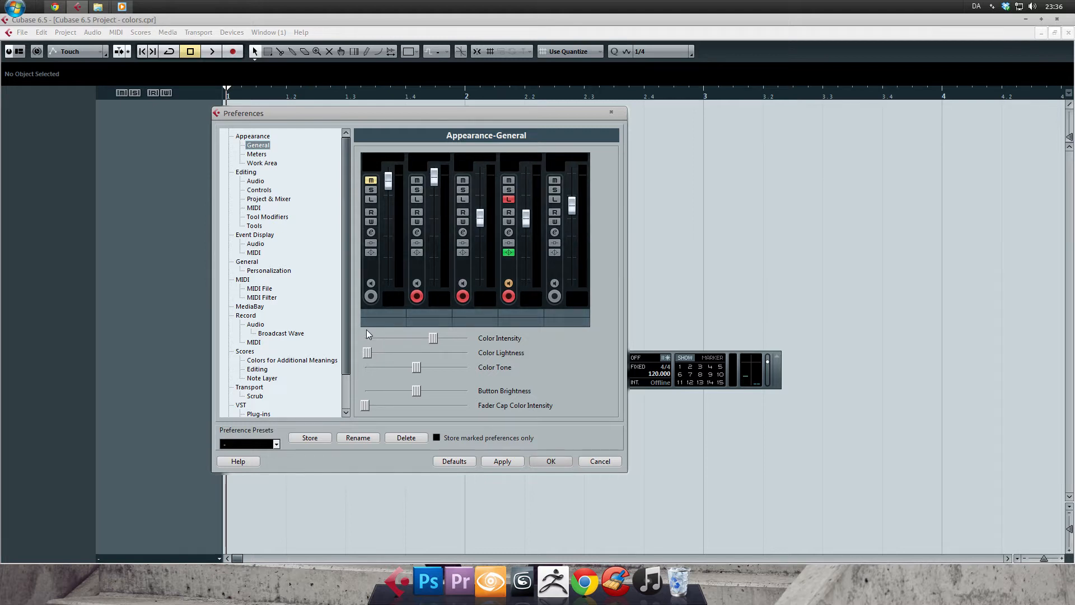
{"action": "left_click_drag", "start_coordinate": [367, 333], "coordinate": [474, 354]}
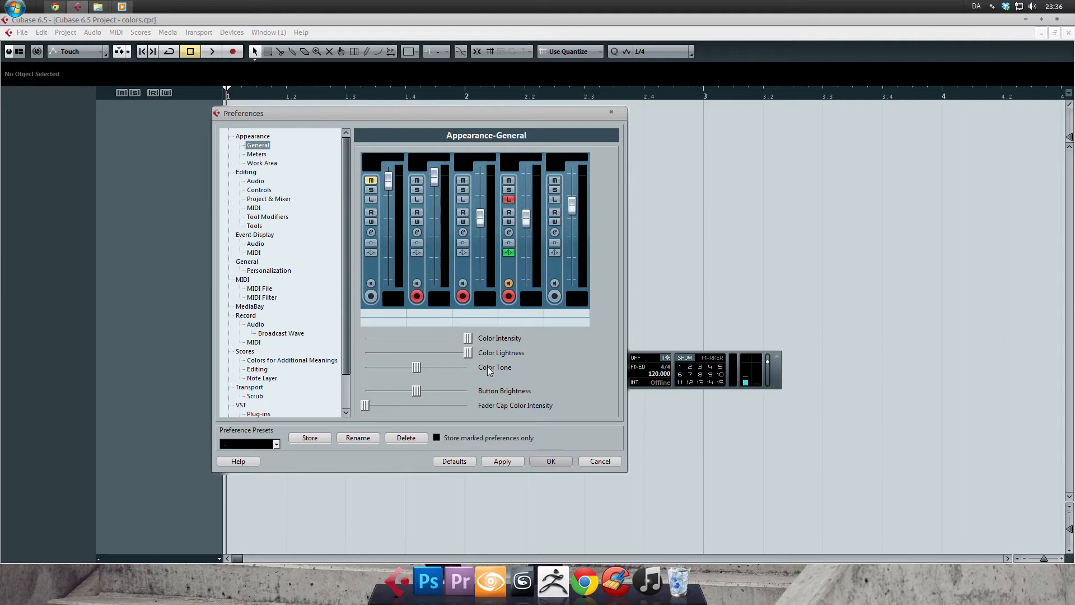
{"action": "left_click_drag", "start_coordinate": [419, 371], "coordinate": [415, 340]}
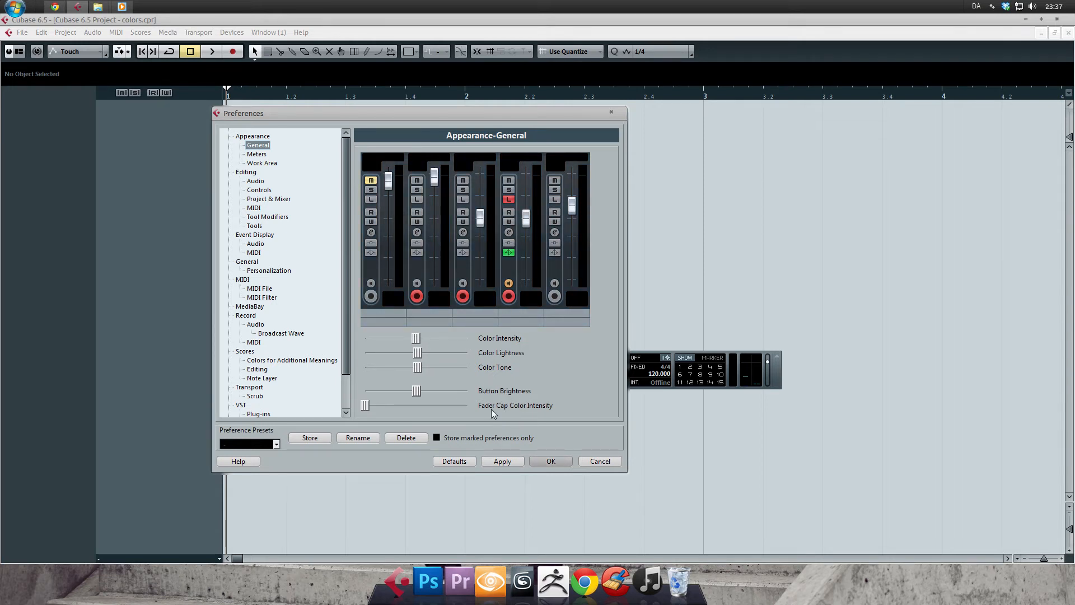
Try reduced Color Lightness, minimum Button Brightness and medium Fader Cap Color Intensity, then reset the sliders and close the preferences.
{"action": "left_click_drag", "start_coordinate": [417, 352], "coordinate": [371, 352]}
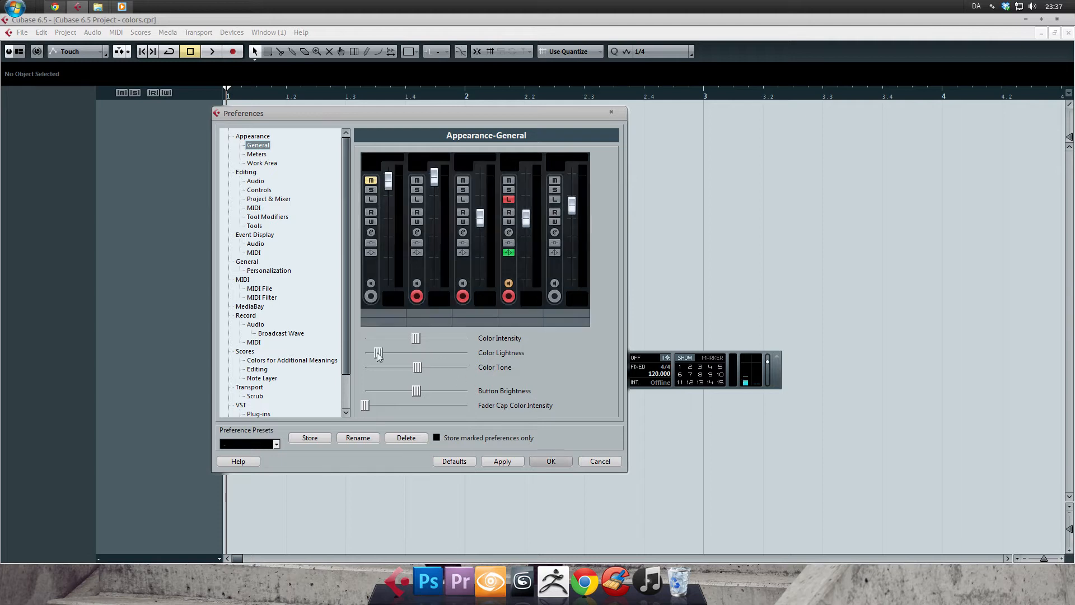
{"action": "left_click_drag", "start_coordinate": [418, 393], "coordinate": [364, 371]}
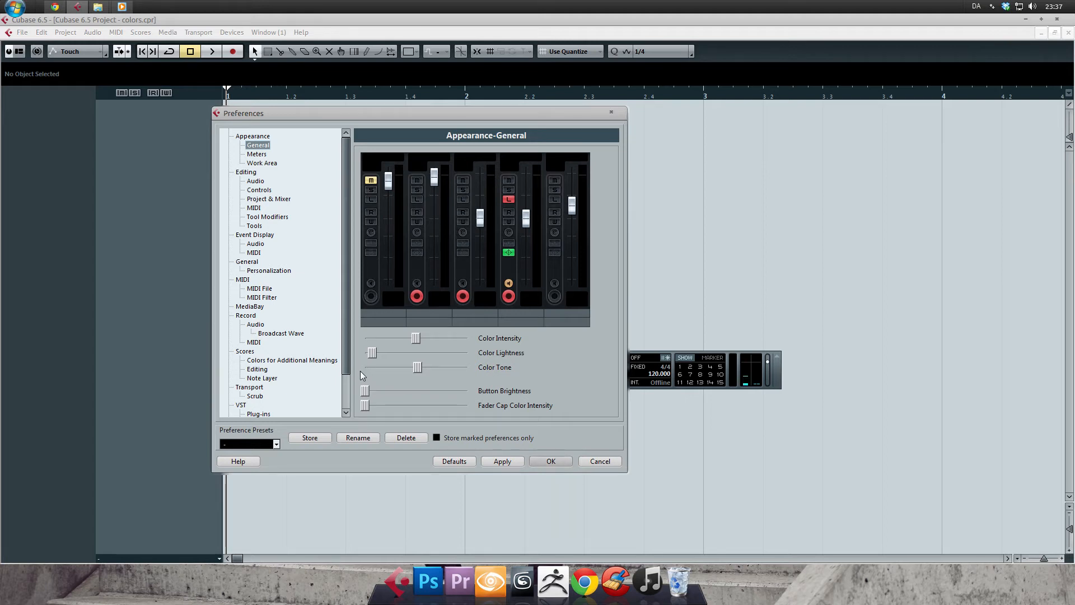
{"action": "left_click_drag", "start_coordinate": [362, 371], "coordinate": [418, 362]}
{"action": "left_click_drag", "start_coordinate": [367, 407], "coordinate": [423, 344]}
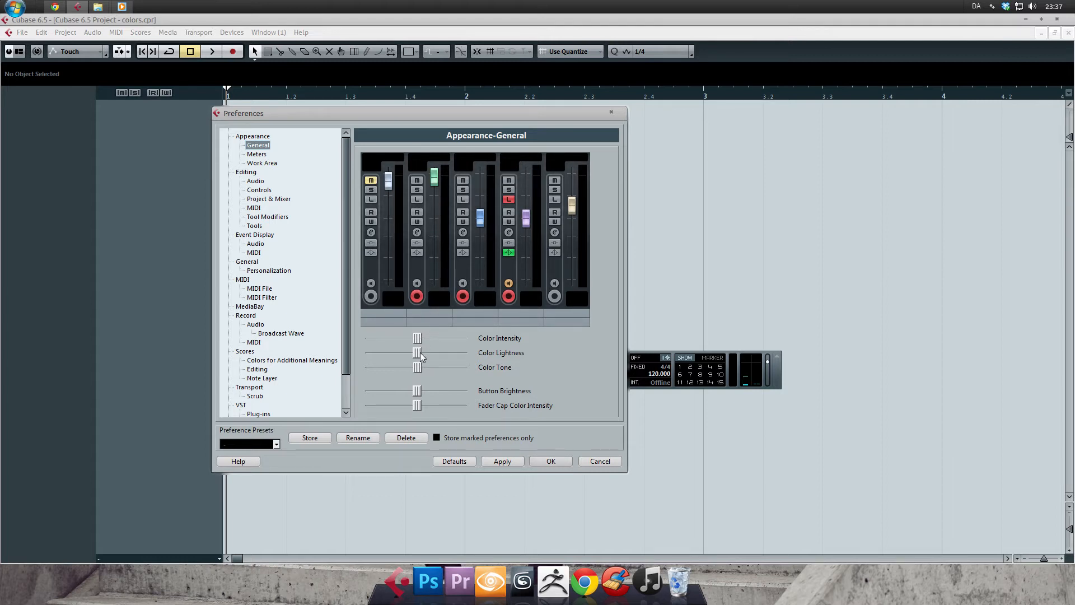
{"action": "left_click", "coordinate": [418, 392]}
{"action": "left_click", "coordinate": [418, 407]}
{"action": "left_click", "coordinate": [551, 461]}
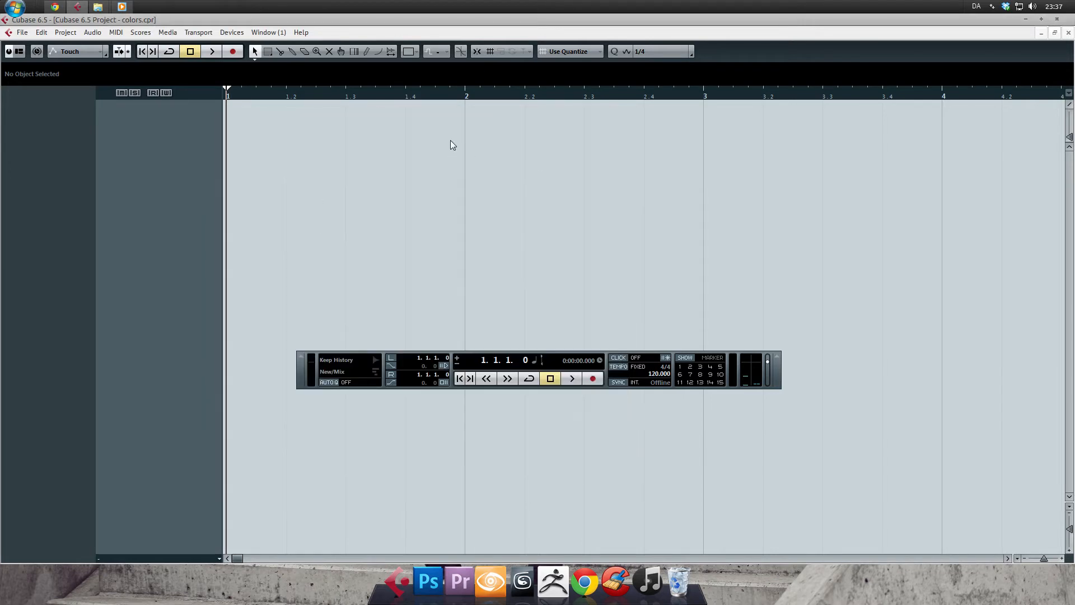
Open the Appearance-Meters preferences and check the colors assigned to the meter's upper and lower handles.
{"action": "left_click", "coordinate": [23, 32]}
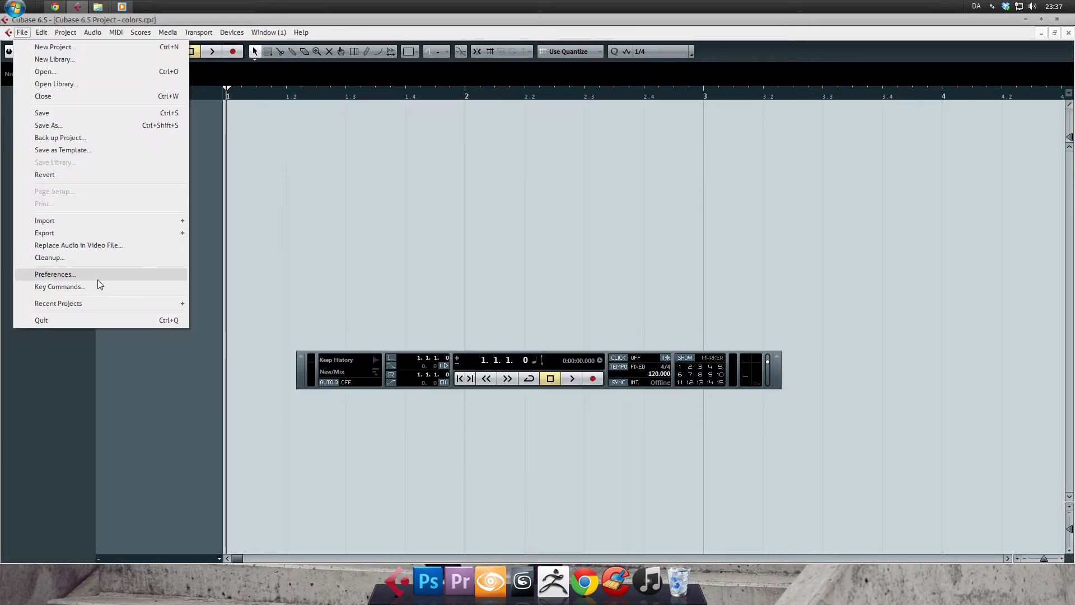
{"action": "left_click", "coordinate": [92, 272]}
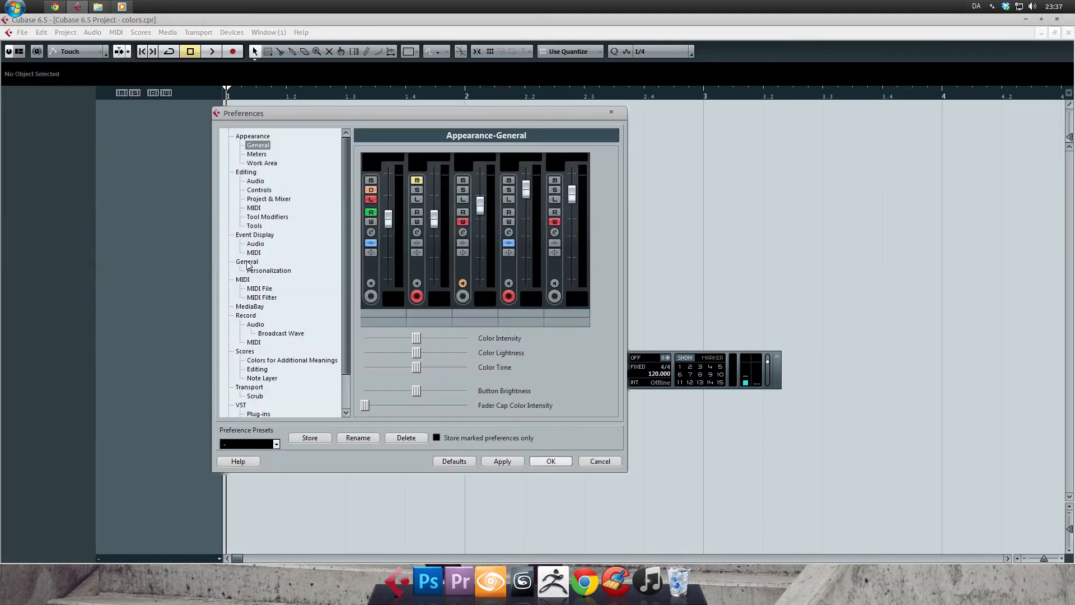
{"action": "left_click", "coordinate": [256, 155]}
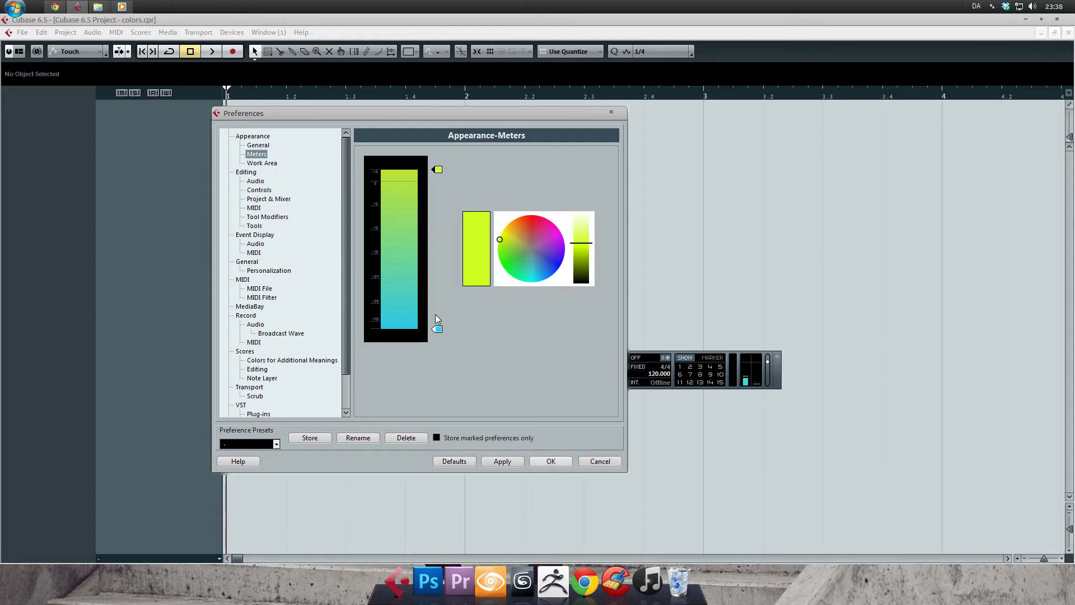
{"action": "left_click", "coordinate": [437, 330]}
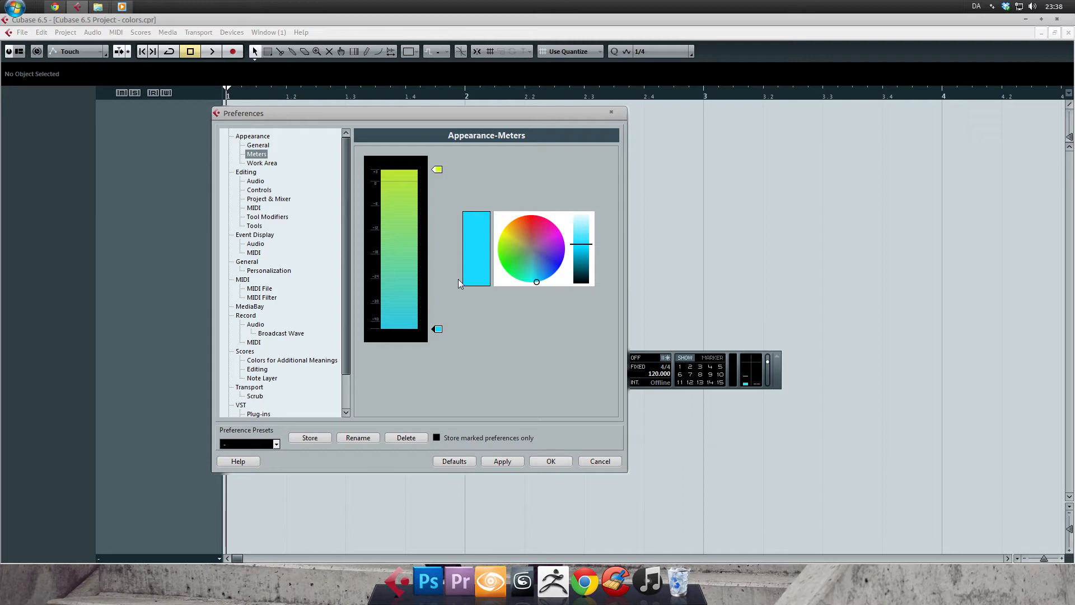
{"action": "left_click", "coordinate": [437, 169]}
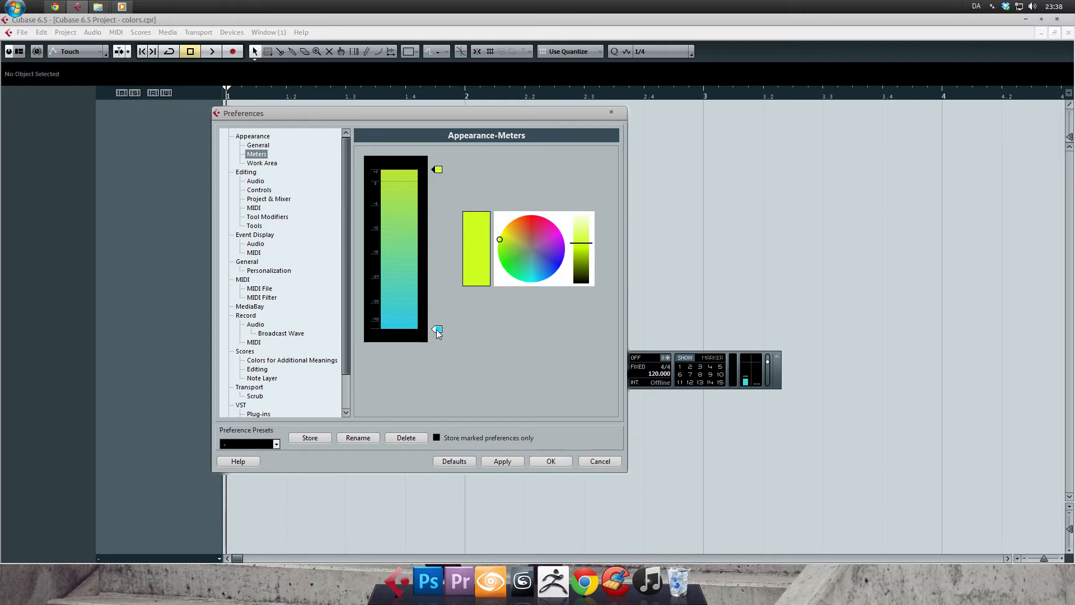
{"action": "left_click", "coordinate": [436, 329]}
{"action": "left_click", "coordinate": [438, 169]}
{"action": "left_click", "coordinate": [437, 330]}
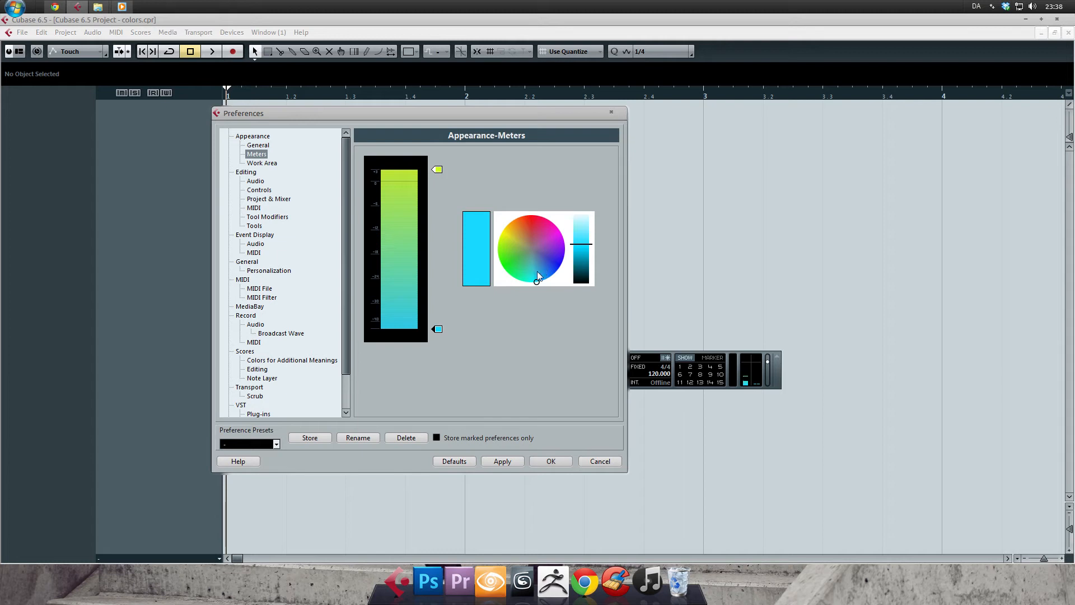
Try a green color for the meter's lower handle and a brownish orange for the upper handle.
{"action": "mouse_move", "coordinate": [536, 280]}
{"action": "left_mouse_down"}
{"action": "mouse_move", "coordinate": [514, 267]}
{"action": "mouse_move", "coordinate": [518, 243]}
{"action": "mouse_move", "coordinate": [556, 230]}
{"action": "mouse_move", "coordinate": [559, 270]}
{"action": "mouse_move", "coordinate": [522, 280]}
{"action": "left_mouse_up"}
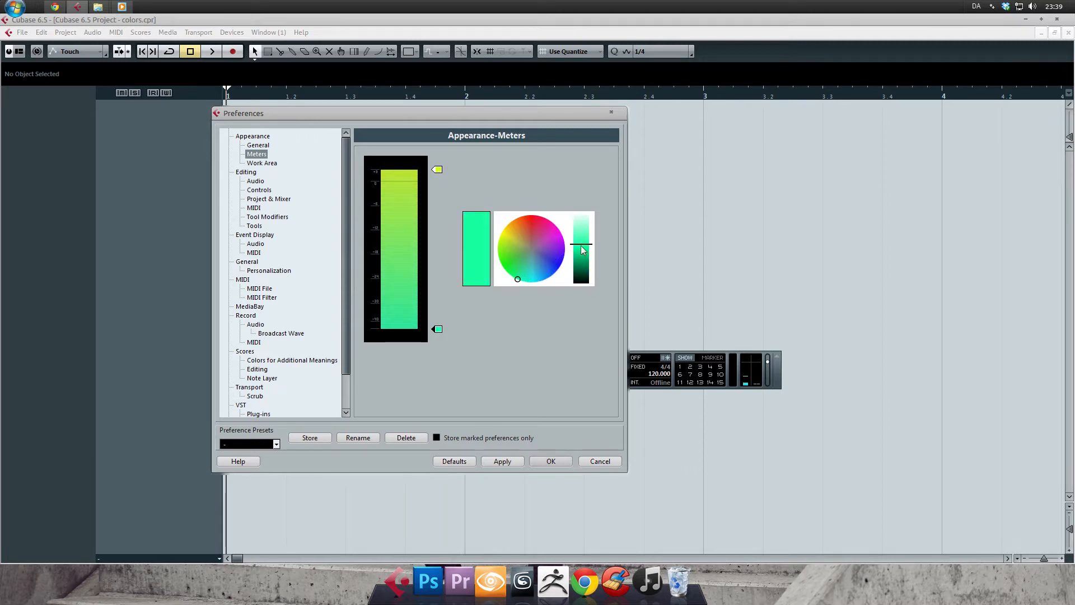
{"action": "mouse_move", "coordinate": [582, 249]}
{"action": "left_mouse_down"}
{"action": "mouse_move", "coordinate": [582, 214]}
{"action": "mouse_move", "coordinate": [582, 248]}
{"action": "left_mouse_up"}
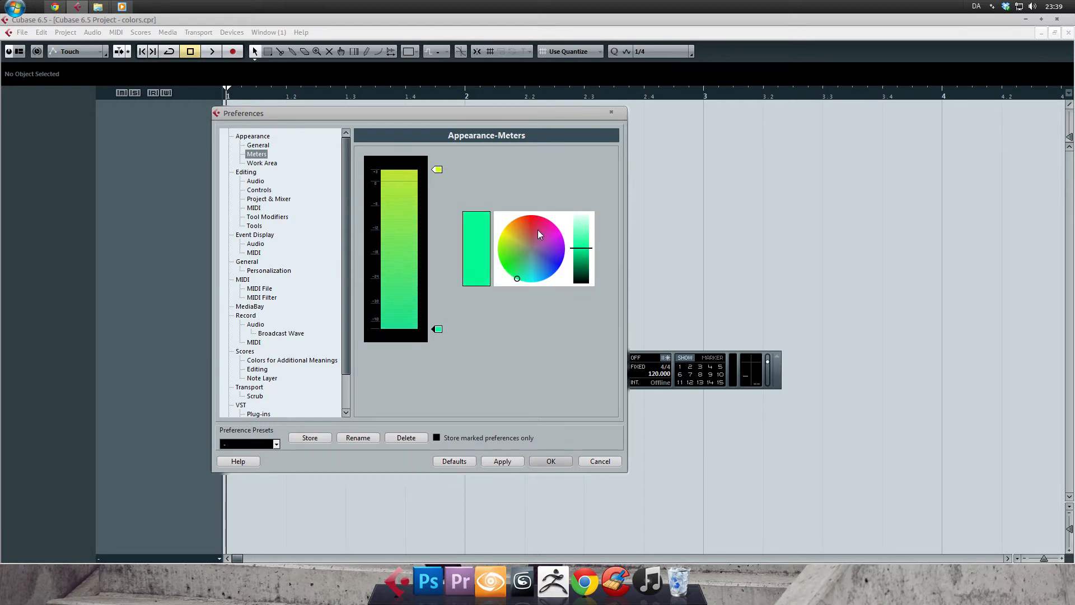
{"action": "left_click", "coordinate": [437, 170]}
{"action": "left_click", "coordinate": [523, 227]}
{"action": "mouse_move", "coordinate": [576, 242]}
{"action": "left_mouse_down"}
{"action": "mouse_move", "coordinate": [581, 266]}
{"action": "mouse_move", "coordinate": [581, 232]}
{"action": "mouse_move", "coordinate": [581, 251]}
{"action": "left_mouse_up"}
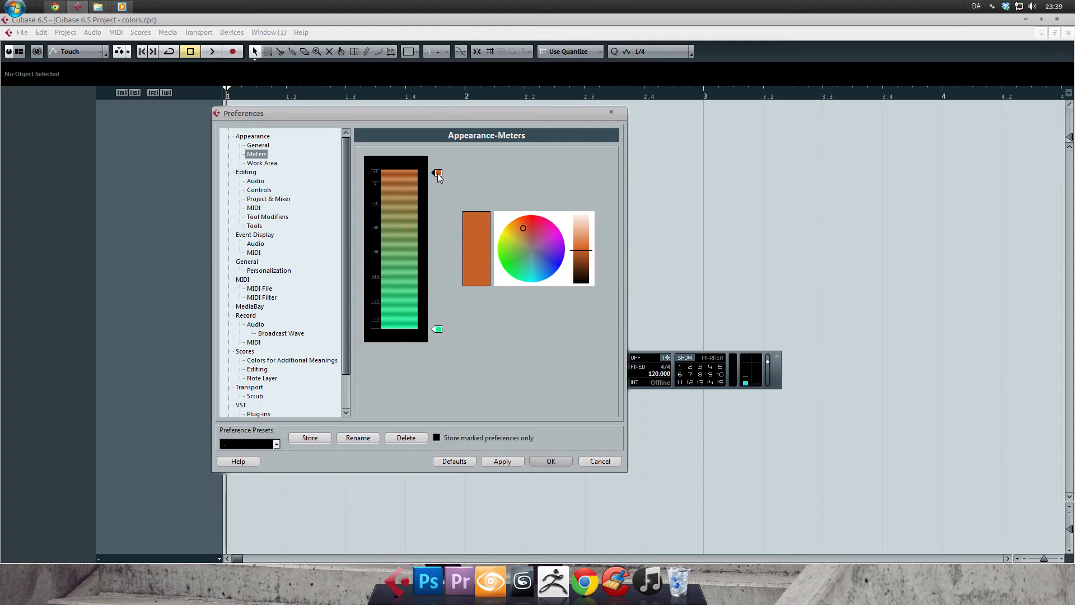
Move both meter color handles slightly inward and try a bright yellow for the upper handle.
{"action": "left_click_drag", "start_coordinate": [438, 185], "coordinate": [438, 213]}
{"action": "mouse_move", "coordinate": [439, 328]}
{"action": "left_mouse_down"}
{"action": "mouse_move", "coordinate": [439, 287]}
{"action": "mouse_move", "coordinate": [438, 312]}
{"action": "left_mouse_up"}
{"action": "left_click_drag", "start_coordinate": [438, 217], "coordinate": [438, 180]}
{"action": "left_click_drag", "start_coordinate": [581, 250], "coordinate": [581, 240]}
{"action": "left_click_drag", "start_coordinate": [520, 225], "coordinate": [506, 228]}
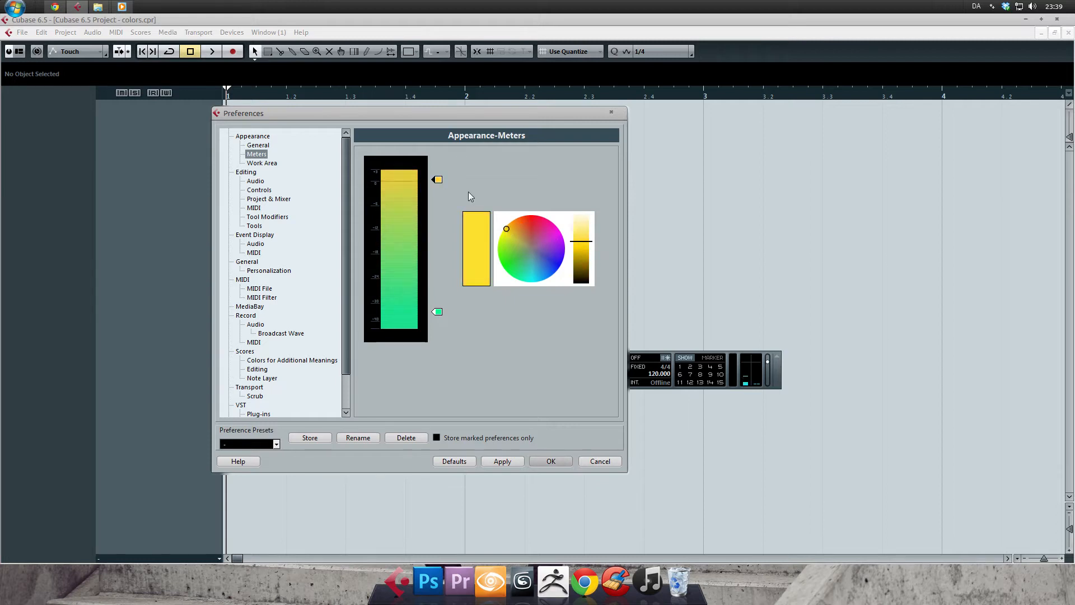
Bring the two meter handles closer to the middle of the scale and darken the lower one to deep green.
{"action": "left_click_drag", "start_coordinate": [438, 182], "coordinate": [442, 230]}
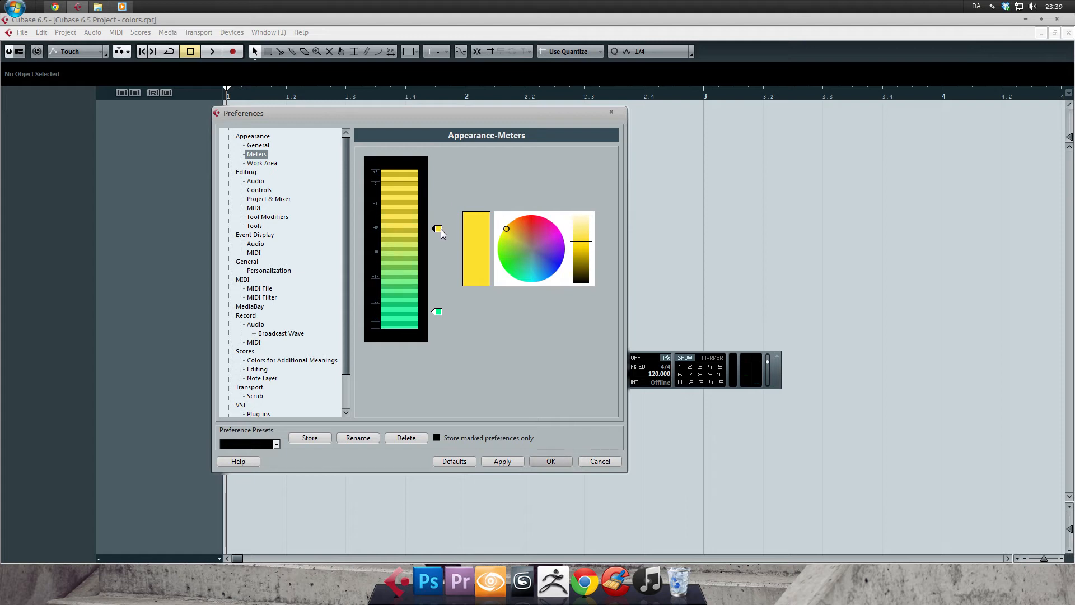
{"action": "left_click_drag", "start_coordinate": [439, 312], "coordinate": [439, 278]}
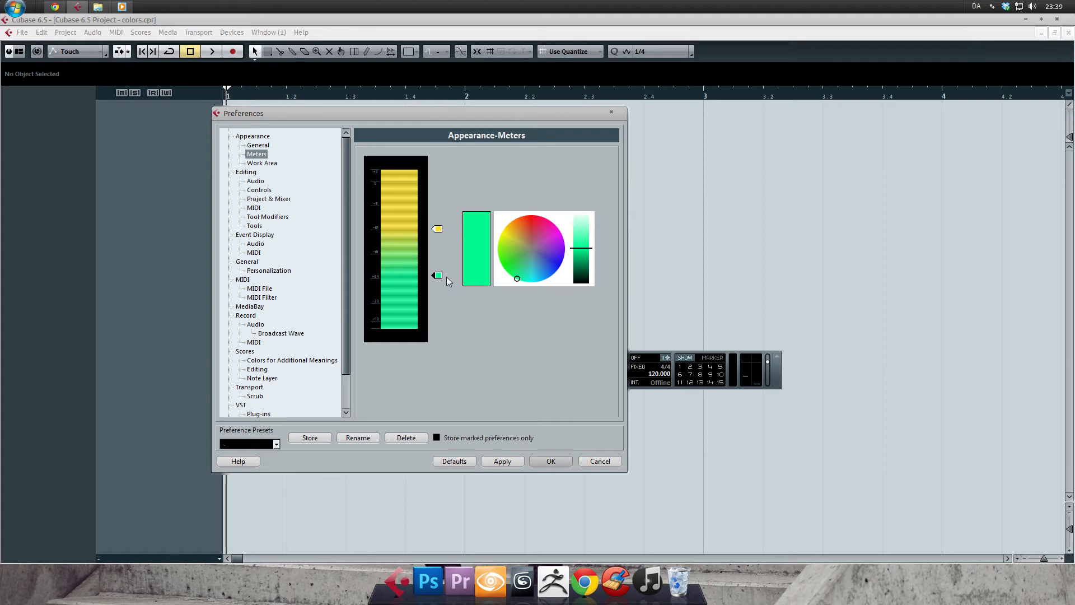
{"action": "left_click_drag", "start_coordinate": [586, 248], "coordinate": [585, 275]}
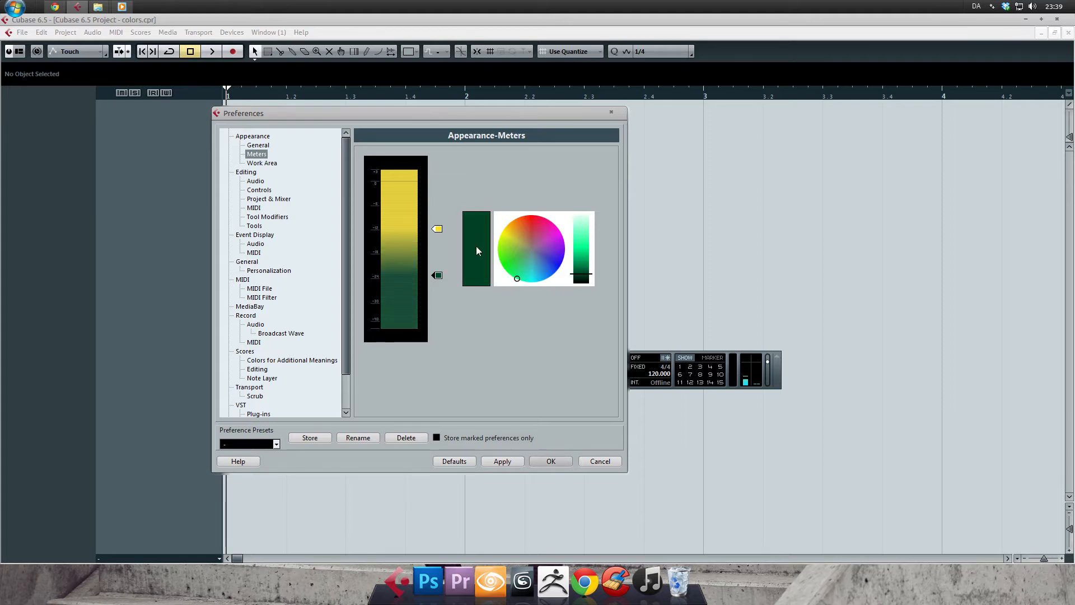
Lighten the meter's yellow handle slightly and spread the yellow and dark green handles apart again.
{"action": "left_click", "coordinate": [437, 228]}
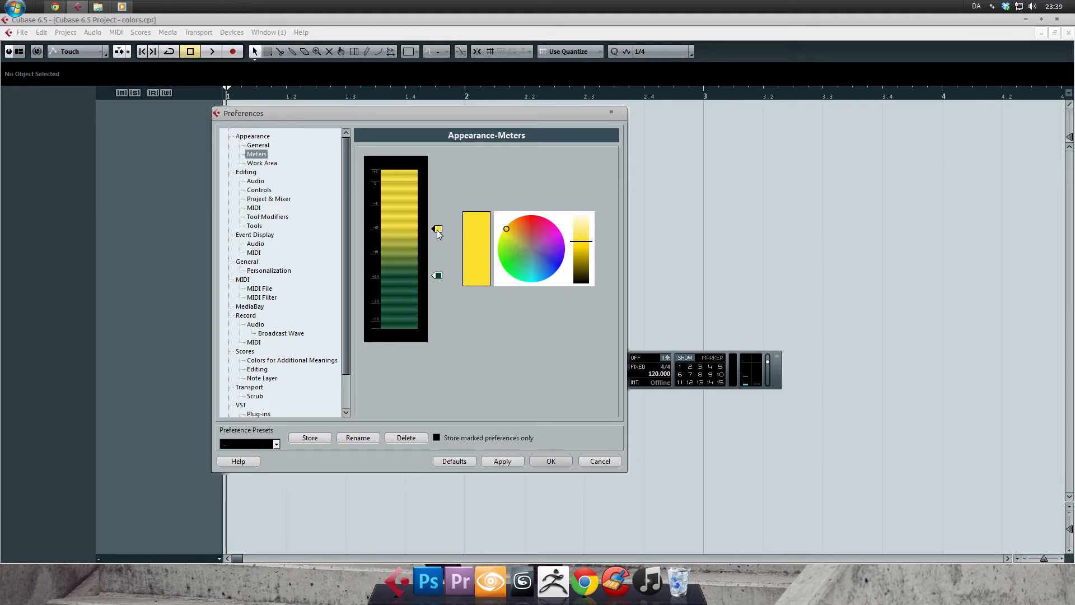
{"action": "mouse_move", "coordinate": [585, 242]}
{"action": "left_mouse_down"}
{"action": "mouse_move", "coordinate": [585, 256]}
{"action": "mouse_move", "coordinate": [586, 236]}
{"action": "left_mouse_up"}
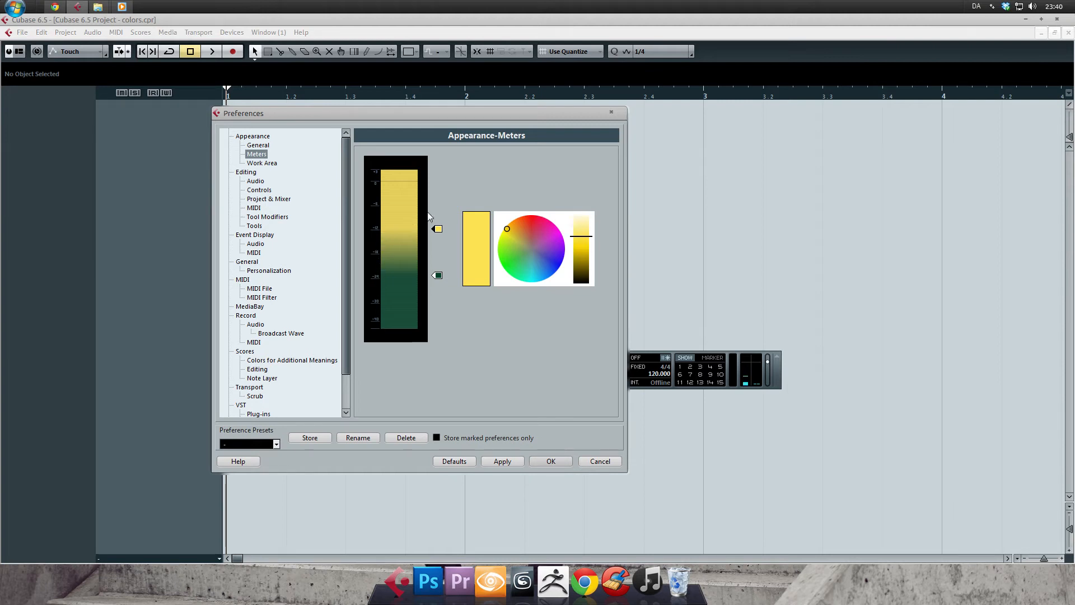
{"action": "left_click_drag", "start_coordinate": [438, 229], "coordinate": [437, 192]}
{"action": "left_click_drag", "start_coordinate": [437, 274], "coordinate": [437, 306]}
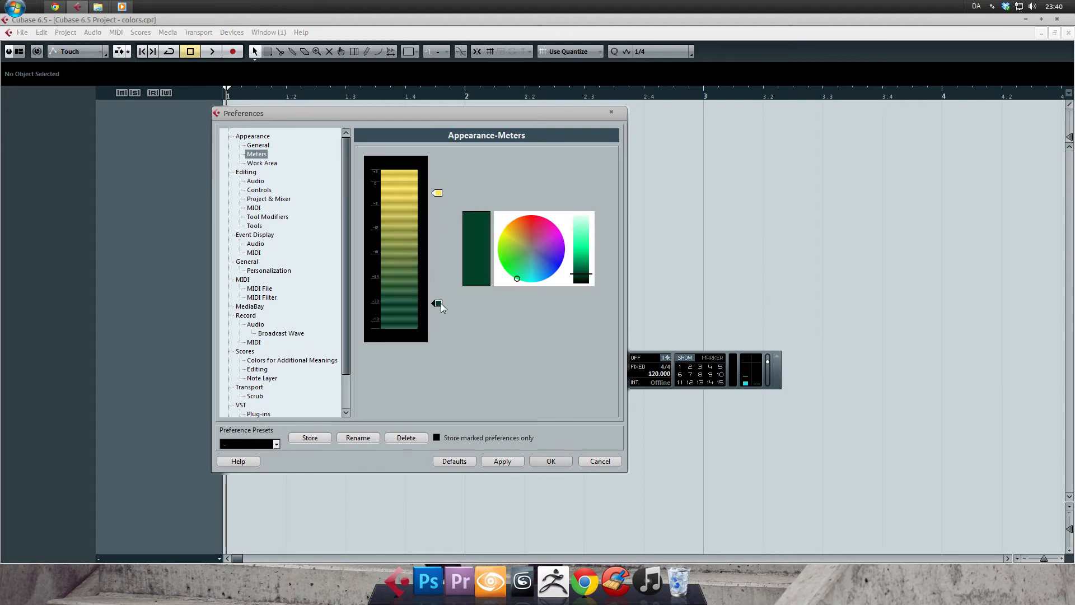
Raise the yellow handle near the top of the meter and add three more color handles between it and the dark green one.
{"action": "left_click", "coordinate": [438, 192]}
{"action": "left_click_drag", "start_coordinate": [439, 191], "coordinate": [438, 175]}
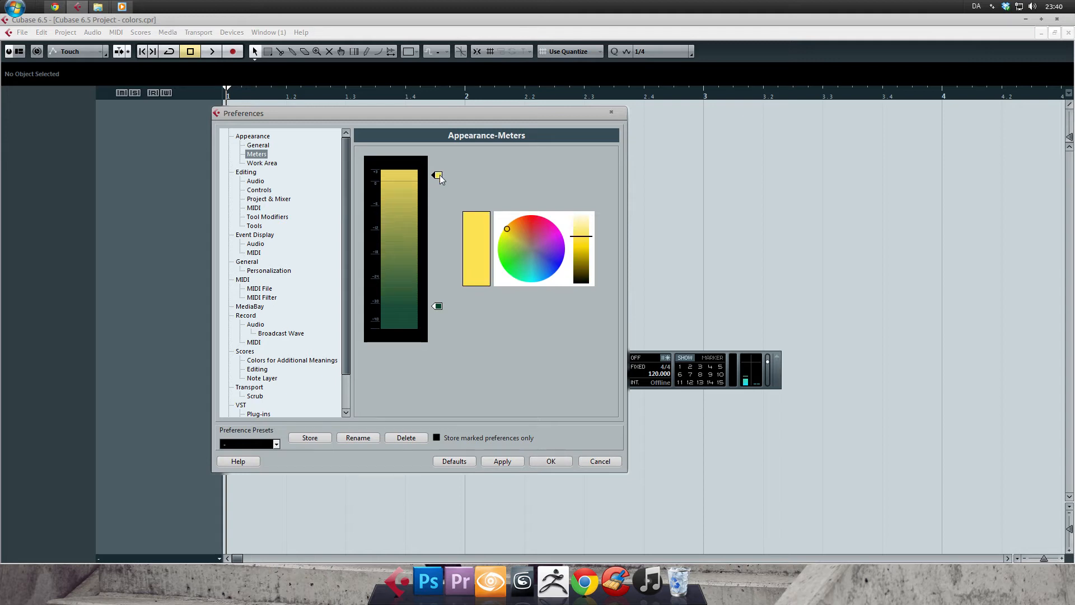
{"action": "left_click", "coordinate": [438, 193], "text": "alt"}
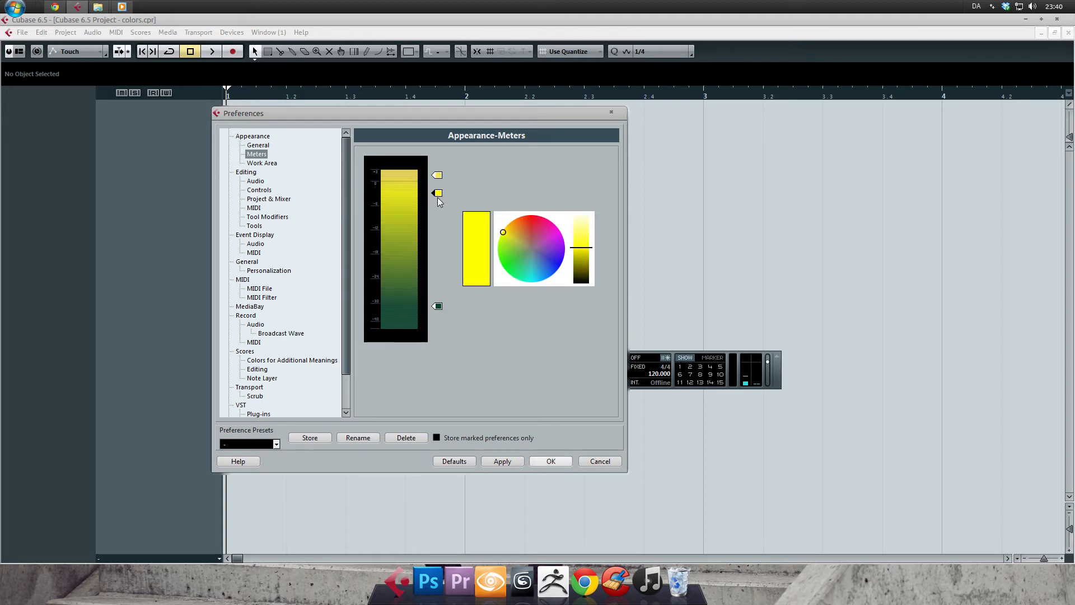
{"action": "left_click", "coordinate": [440, 231], "text": "alt"}
{"action": "left_click", "coordinate": [441, 274], "text": "alt"}
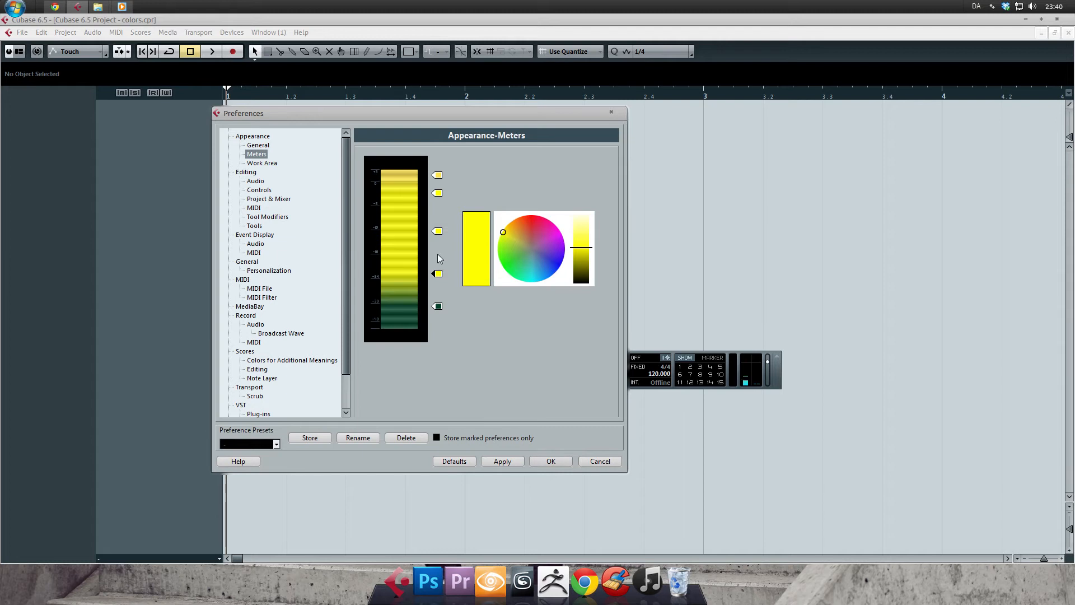
Cycle through the meter handles, try maroon, purple, green and violet-blue colors on them, and cancel the preference changes.
{"action": "key", "text": "Tab"}
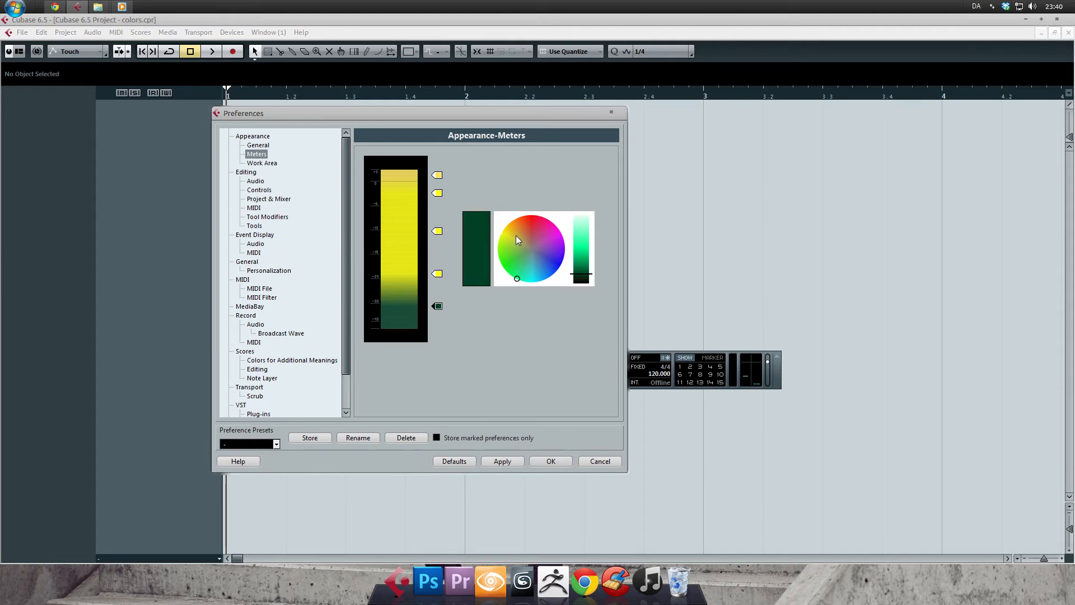
{"action": "left_click_drag", "start_coordinate": [520, 237], "coordinate": [540, 230]}
{"action": "key", "text": "Tab"}
{"action": "key", "text": "Tab"}
{"action": "left_click", "coordinate": [543, 250]}
{"action": "key", "text": "Tab"}
{"action": "left_click", "coordinate": [530, 263]}
{"action": "left_click", "coordinate": [522, 264]}
{"action": "key", "text": "Tab"}
{"action": "left_click", "coordinate": [545, 254]}
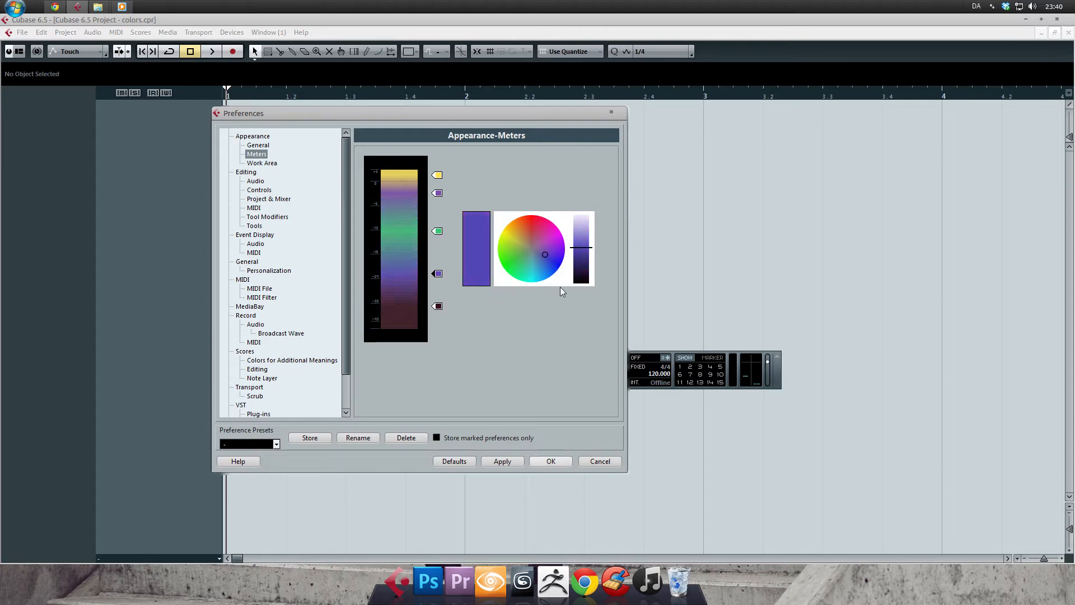
{"action": "left_click", "coordinate": [586, 461]}
In the Appearance-Work Area preferences, lower the project window's Work Area Brightness to about a quarter of its range and confirm.
{"action": "left_click", "coordinate": [24, 32]}
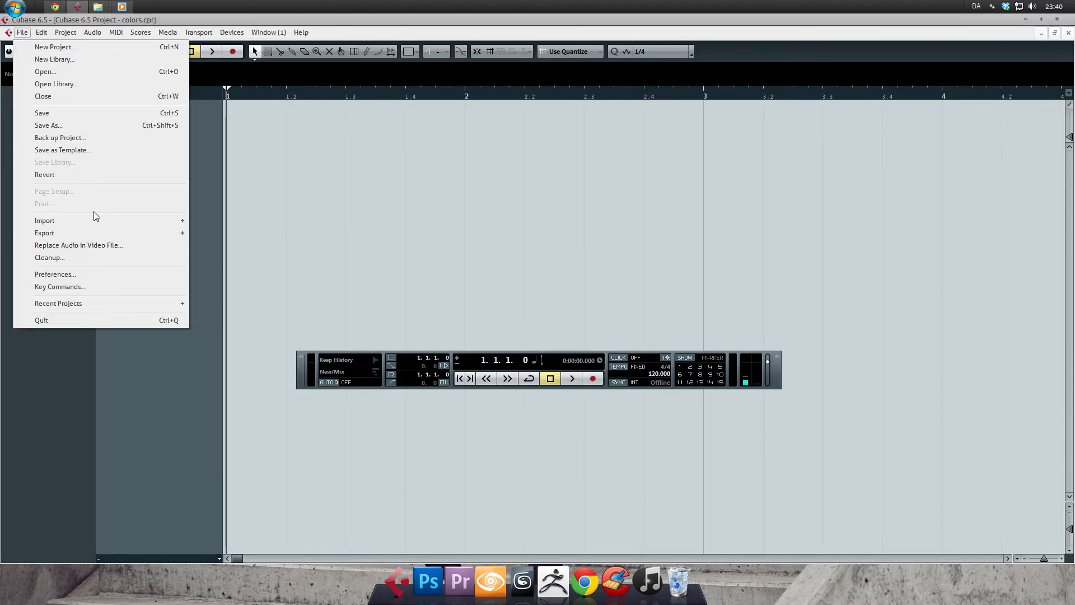
{"action": "left_click", "coordinate": [95, 273]}
{"action": "left_click", "coordinate": [267, 163]}
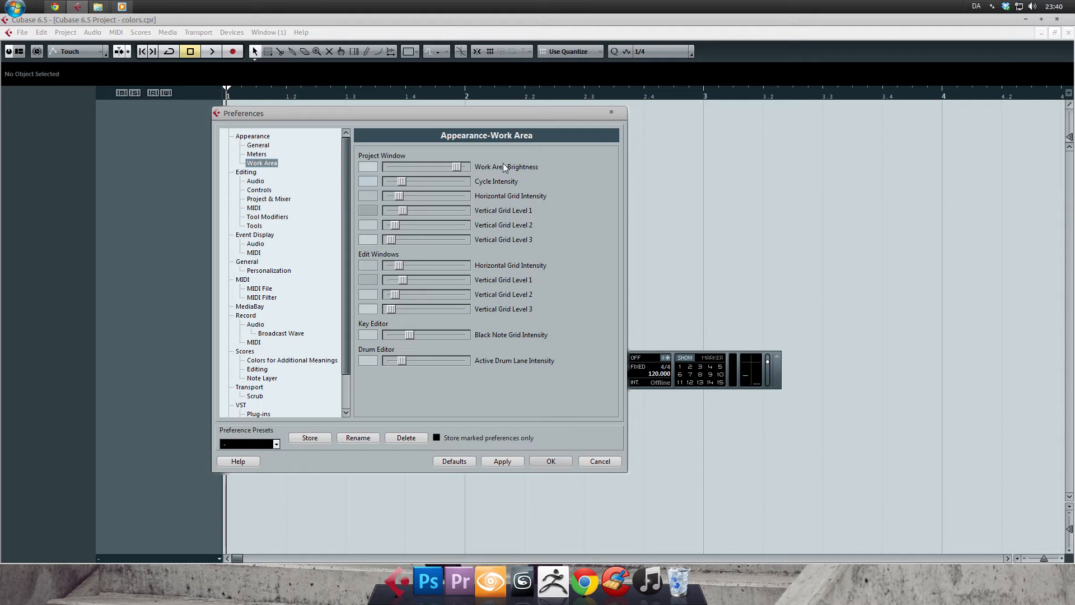
{"action": "left_click_drag", "start_coordinate": [457, 167], "coordinate": [417, 168]}
{"action": "left_click", "coordinate": [514, 461]}
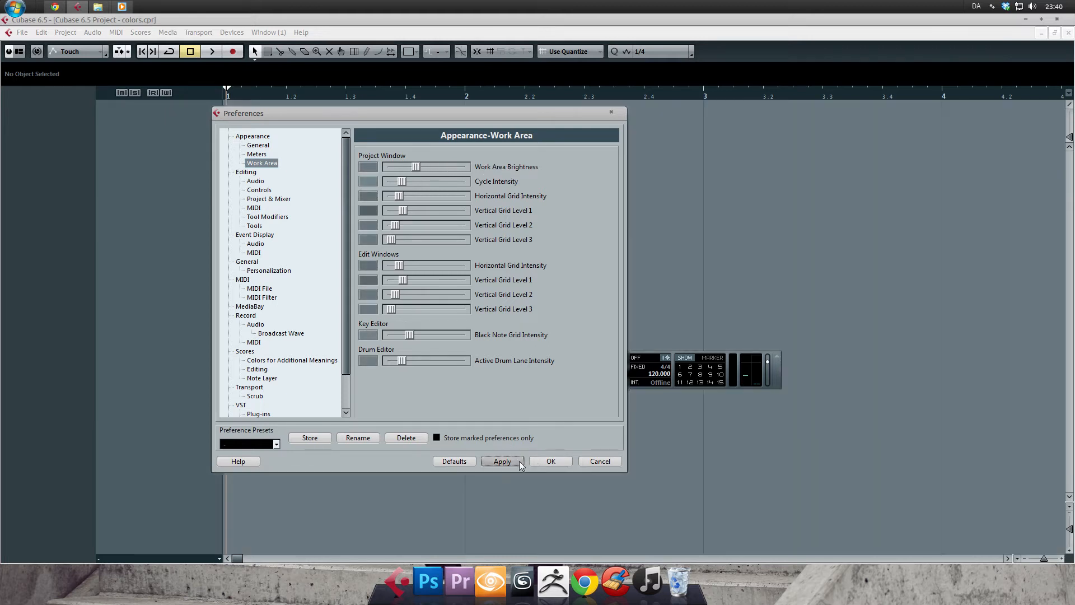
{"action": "left_click_drag", "start_coordinate": [416, 168], "coordinate": [405, 168]}
{"action": "left_click", "coordinate": [549, 462]}
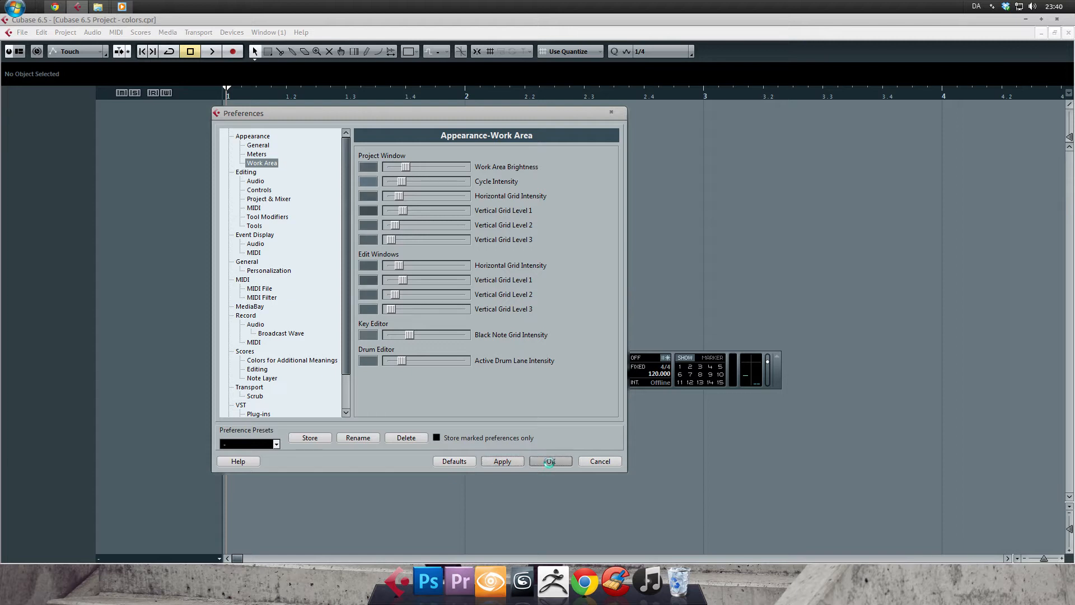
Lower the project window's Work Area Brightness to about a tenth of its range in the Appearance-Work Area preferences and confirm.
{"action": "left_click_drag", "start_coordinate": [564, 83], "coordinate": [540, 72]}
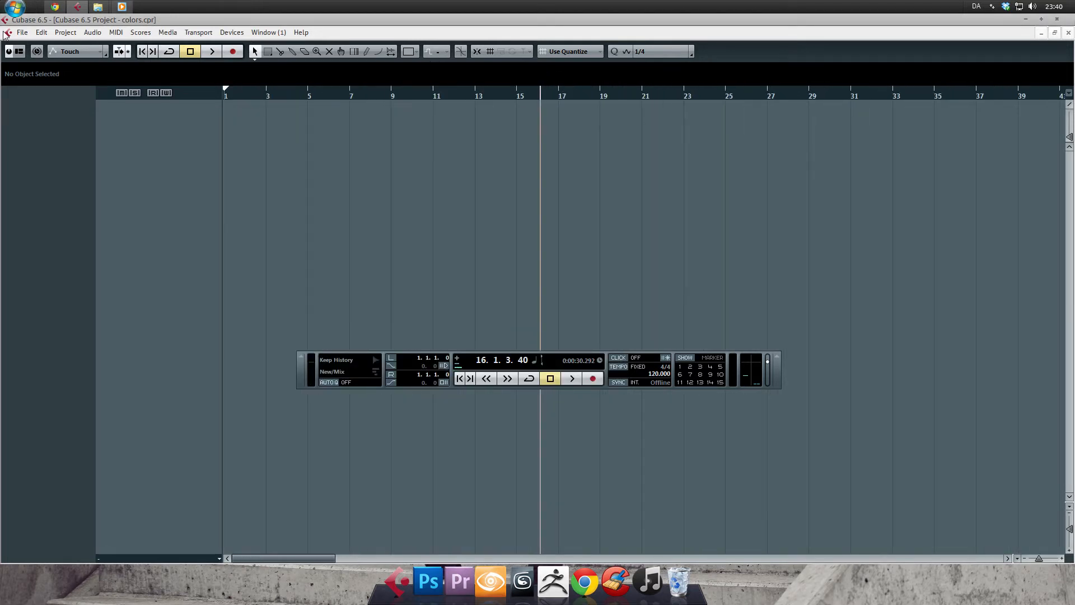
{"action": "left_click", "coordinate": [23, 32]}
{"action": "left_click", "coordinate": [33, 274]}
{"action": "left_click_drag", "start_coordinate": [406, 168], "coordinate": [391, 168]}
{"action": "left_click", "coordinate": [551, 461]}
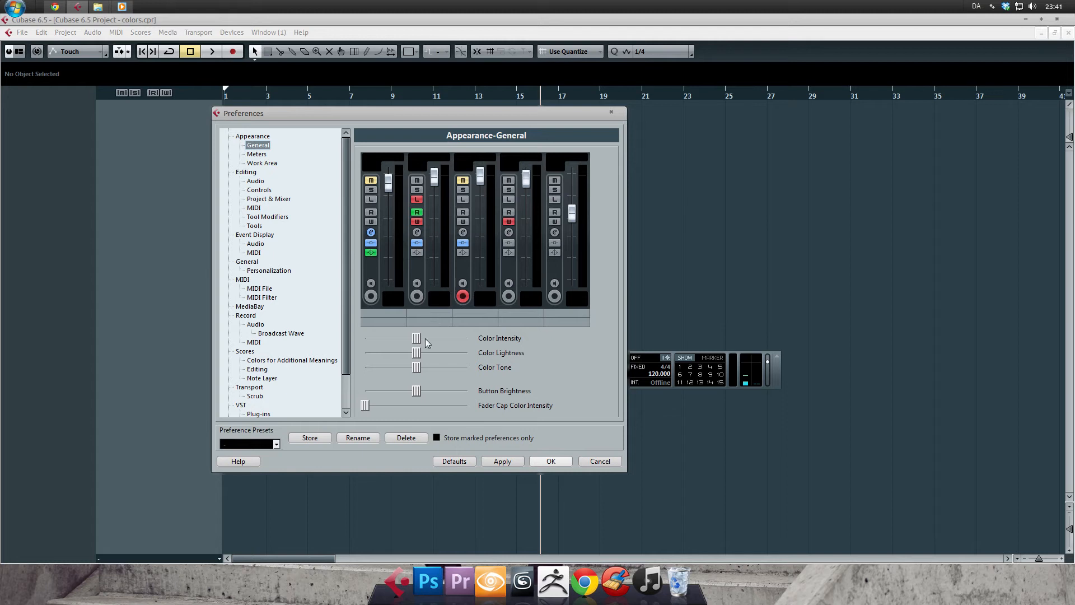
{"action": "mouse_move", "coordinate": [415, 353]}
{"action": "left_mouse_down"}
{"action": "mouse_move", "coordinate": [378, 344]}
{"action": "mouse_move", "coordinate": [415, 353]}
{"action": "left_mouse_up"}
{"action": "left_click", "coordinate": [261, 163]}
{"action": "left_click_drag", "start_coordinate": [446, 168], "coordinate": [457, 168]}
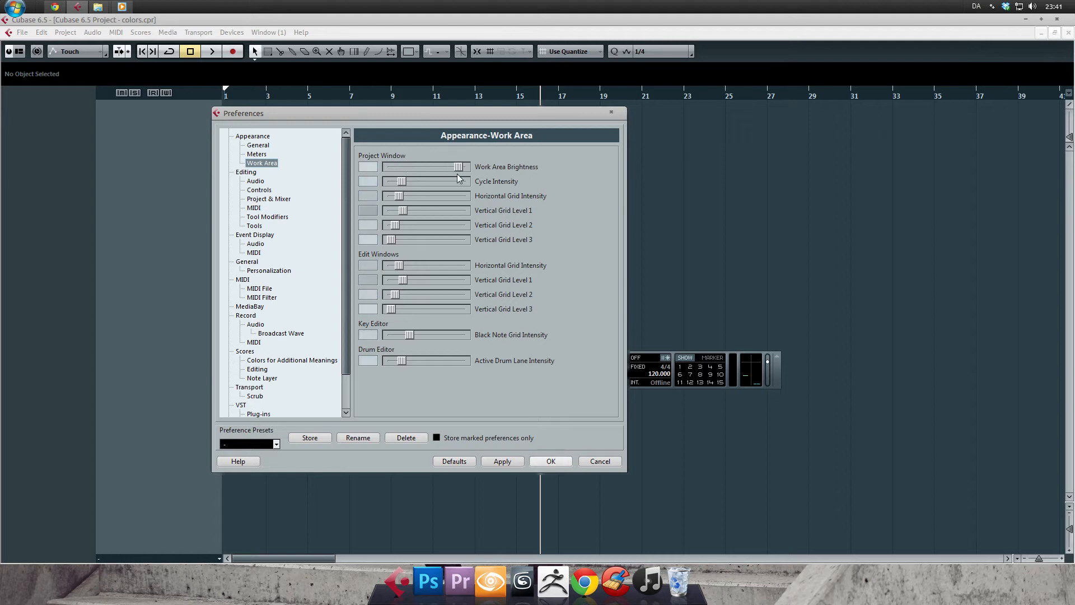
{"action": "left_click", "coordinate": [596, 462]}
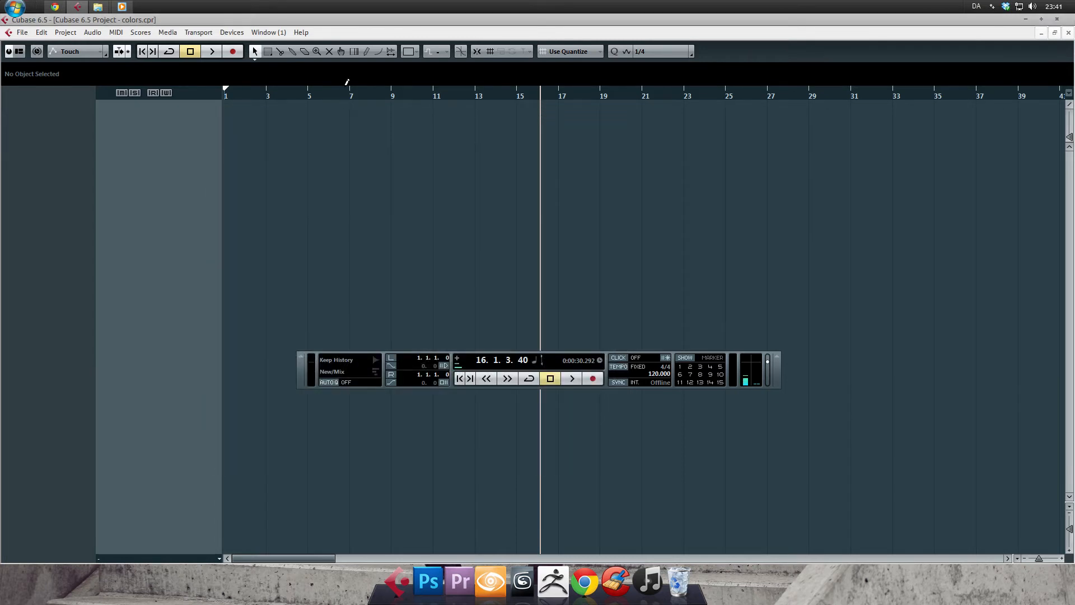
Zoom the timeline and raise the project window's Cycle Intensity to about two thirds of its range, applying the change.
{"action": "mouse_move", "coordinate": [348, 92]}
{"action": "left_mouse_down"}
{"action": "mouse_move", "coordinate": [437, 98]}
{"action": "mouse_move", "coordinate": [334, 99]}
{"action": "left_mouse_up"}
{"action": "left_click", "coordinate": [22, 32]}
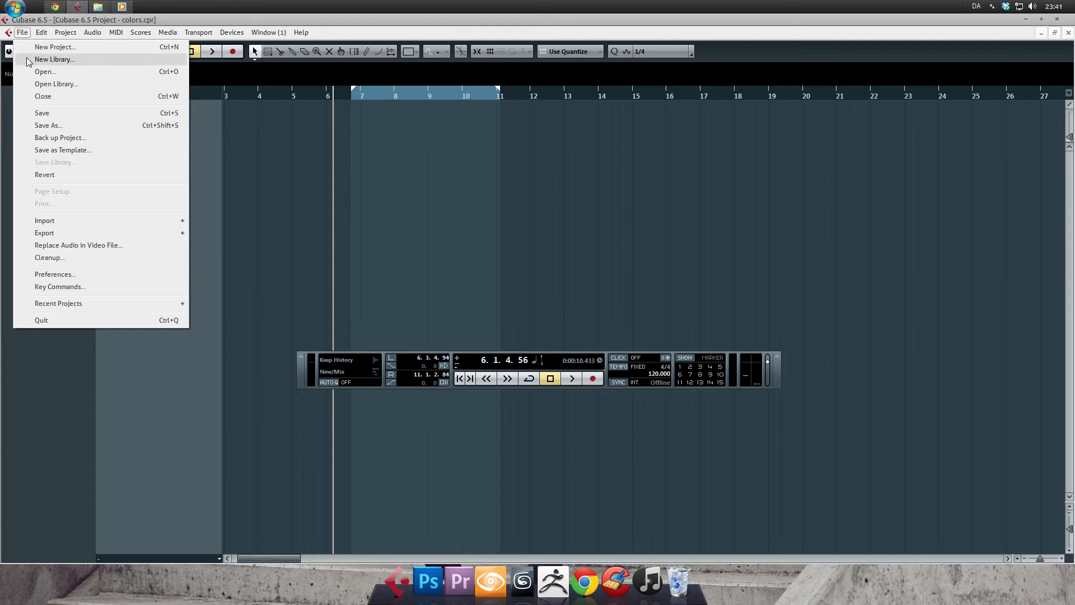
{"action": "left_click", "coordinate": [70, 276]}
{"action": "left_click_drag", "start_coordinate": [347, 115], "coordinate": [696, 89]}
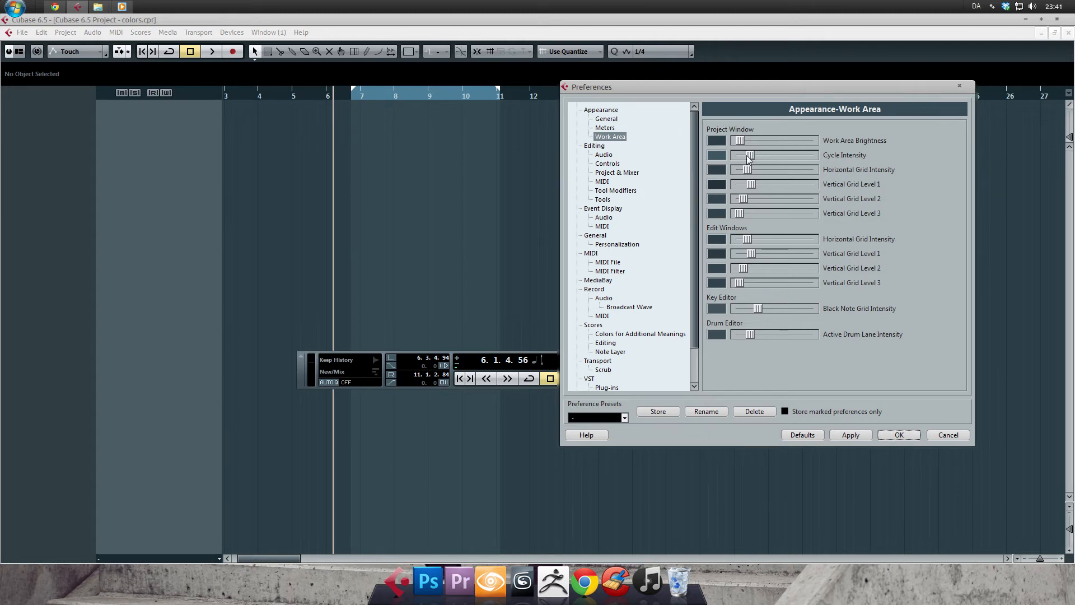
{"action": "left_click_drag", "start_coordinate": [753, 157], "coordinate": [790, 159]}
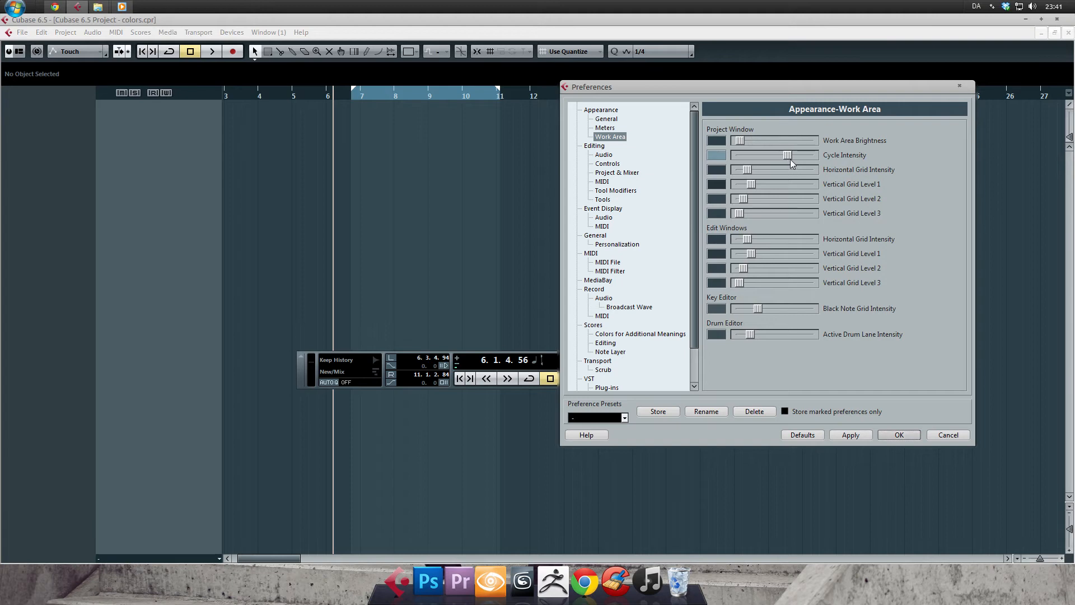
{"action": "left_click", "coordinate": [849, 434]}
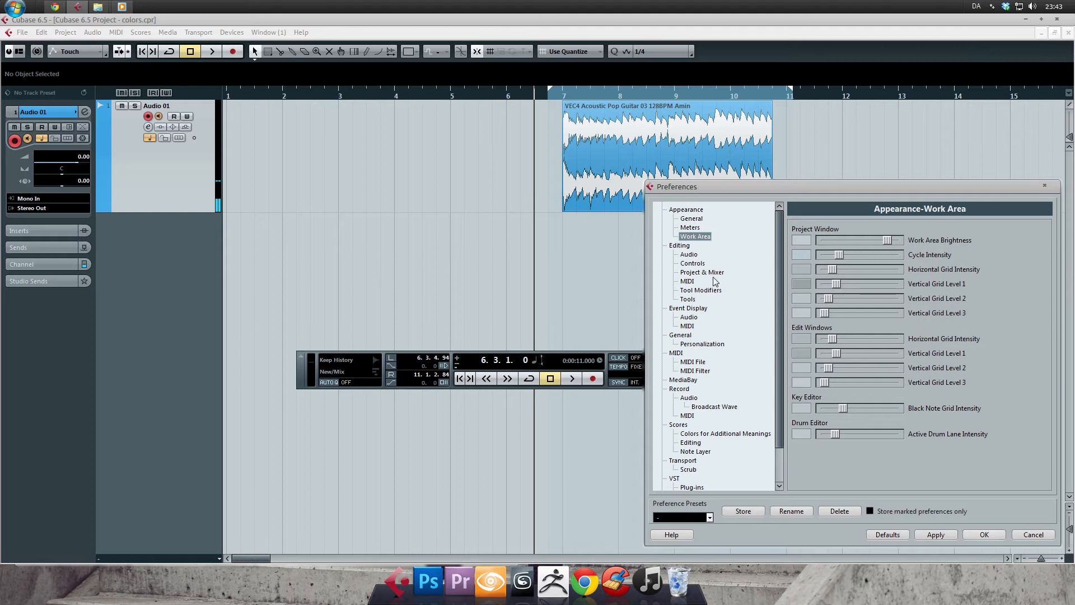
In the Event Display preferences, raise the Grid Overlay Intensity slightly to about a third of its range and apply it.
{"action": "left_click", "coordinate": [688, 309]}
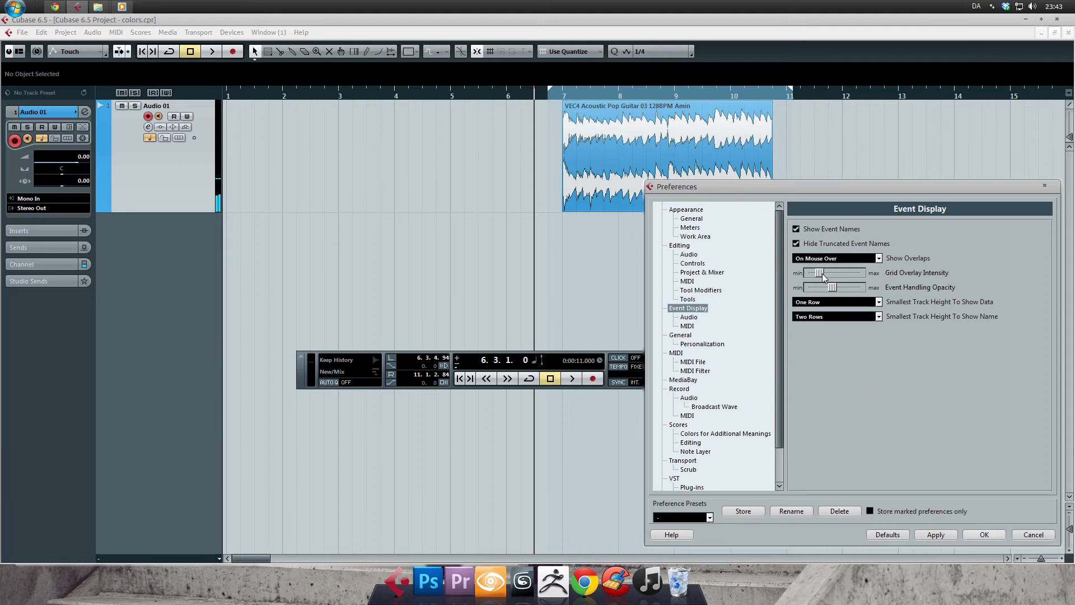
{"action": "mouse_move", "coordinate": [822, 273]}
{"action": "left_mouse_down"}
{"action": "mouse_move", "coordinate": [860, 273]}
{"action": "mouse_move", "coordinate": [825, 273]}
{"action": "left_mouse_up"}
{"action": "left_click", "coordinate": [936, 534]}
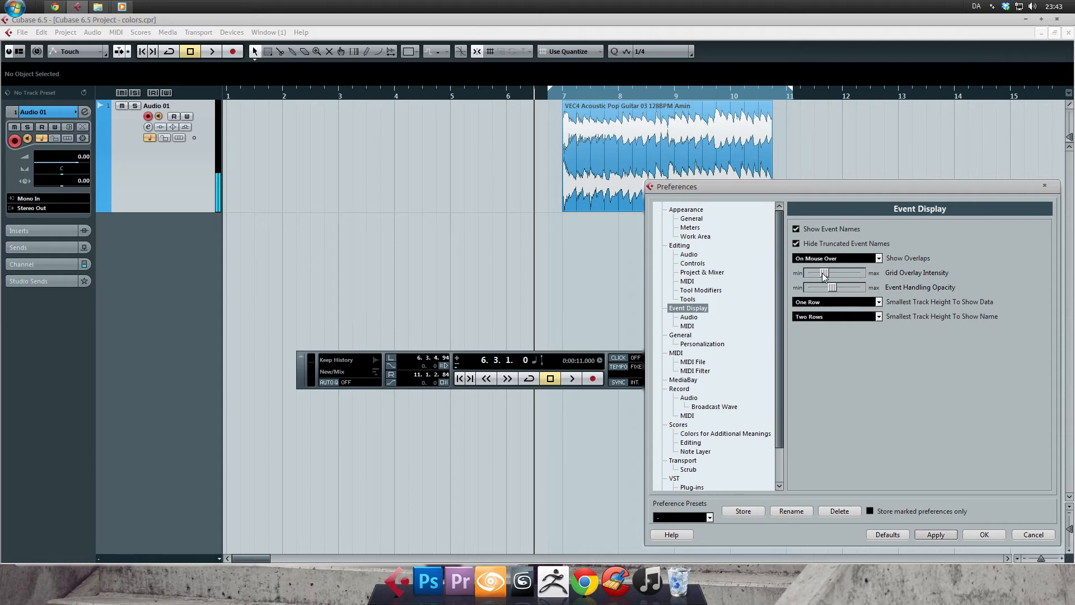
{"action": "left_click", "coordinate": [931, 535]}
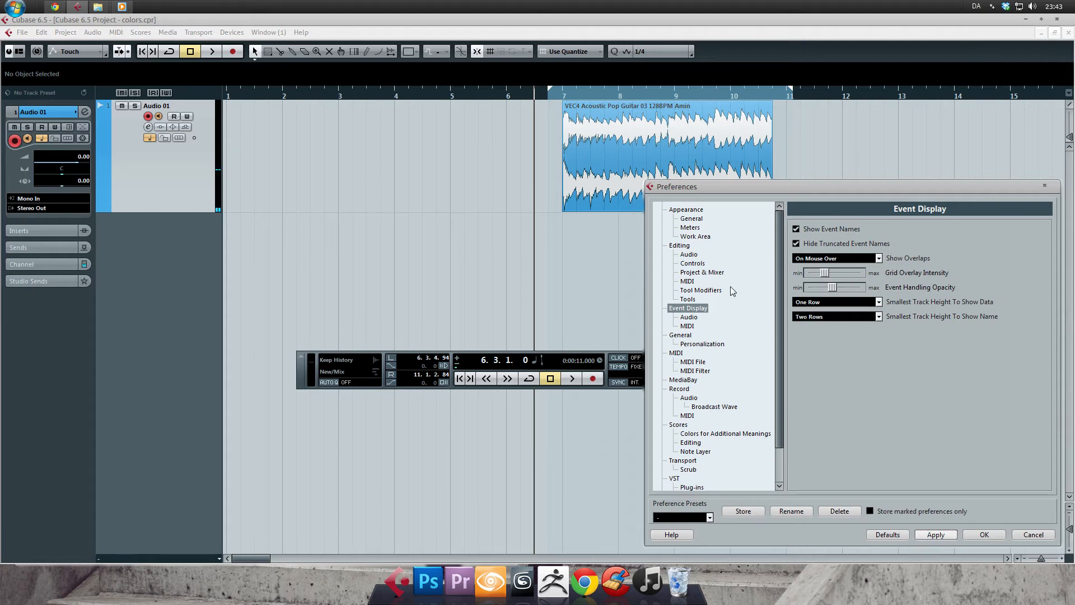
In the Event Display-Audio preferences, try Waveform Brightness at about a third, and restore it to about three quarters, applying both settings.
{"action": "left_click", "coordinate": [688, 317]}
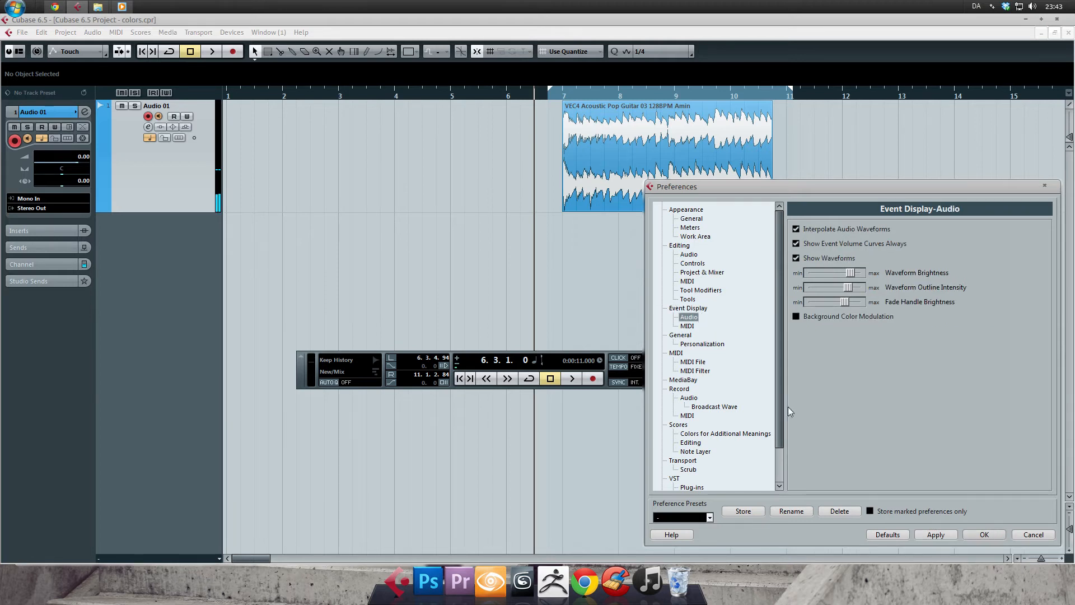
{"action": "left_click_drag", "start_coordinate": [849, 274], "coordinate": [824, 273]}
{"action": "left_click", "coordinate": [934, 534]}
{"action": "left_click_drag", "start_coordinate": [821, 278], "coordinate": [852, 274]}
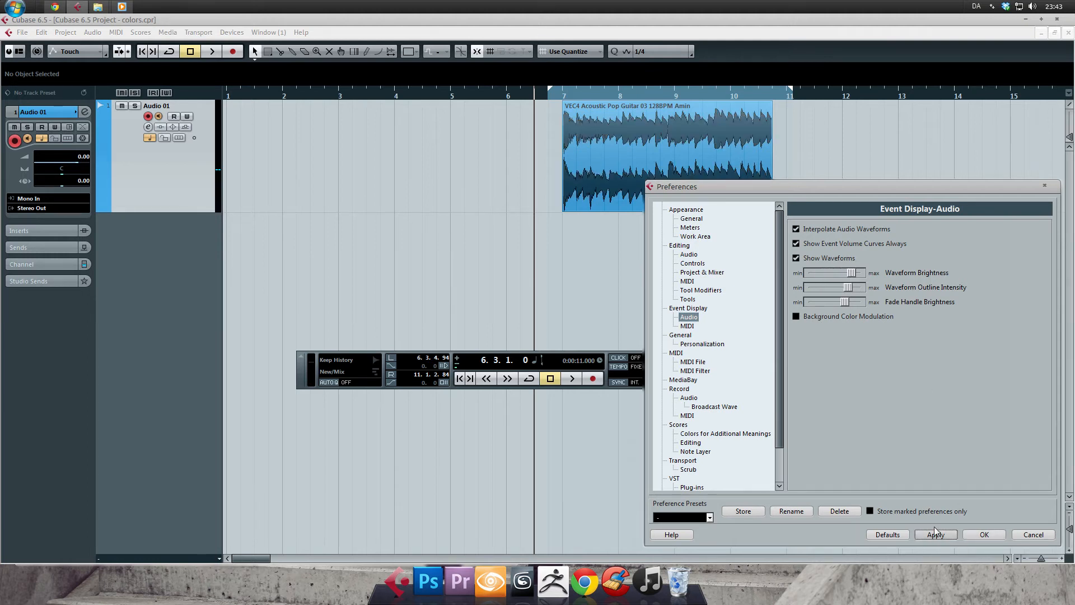
{"action": "left_click", "coordinate": [935, 533]}
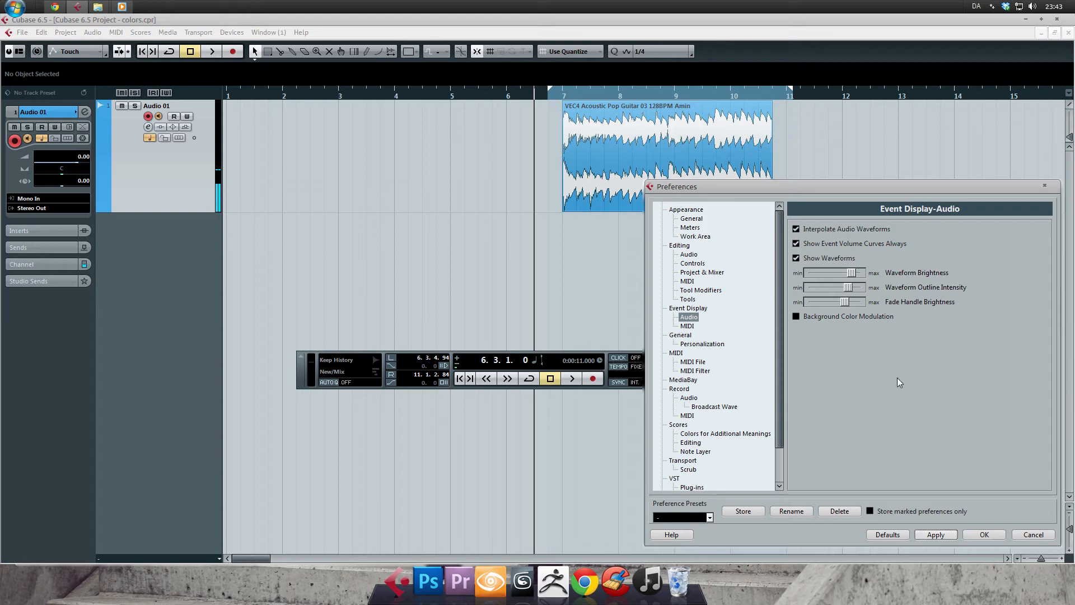
Try Waveform Outline Intensity near its maximum, and return it to about three quarters of its range, applying both settings.
{"action": "left_click_drag", "start_coordinate": [849, 289], "coordinate": [861, 288]}
{"action": "left_click", "coordinate": [935, 534]}
{"action": "left_click", "coordinate": [934, 534]}
{"action": "mouse_move", "coordinate": [861, 288]}
{"action": "left_mouse_down"}
{"action": "mouse_move", "coordinate": [807, 288]}
{"action": "mouse_move", "coordinate": [849, 288]}
{"action": "left_mouse_up"}
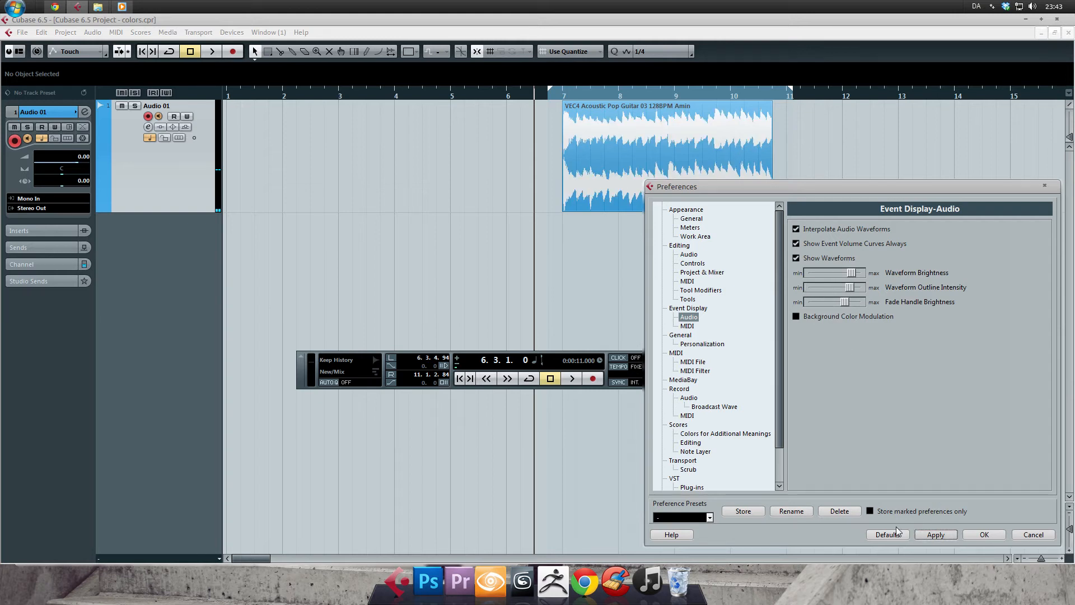
{"action": "left_click", "coordinate": [935, 534]}
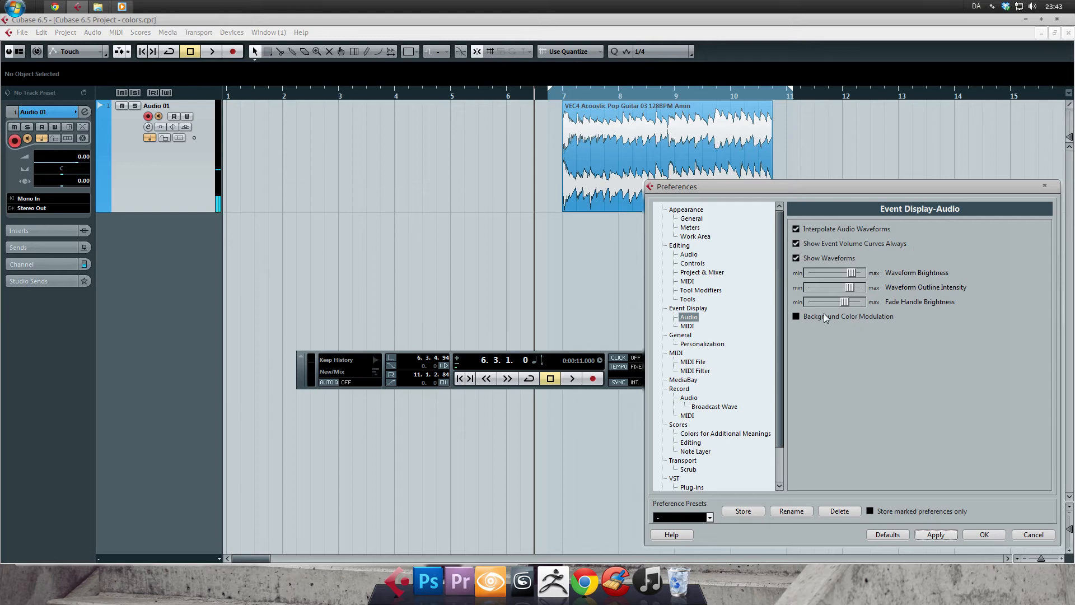
Enable Background Color Modulation for audio events and confirm the preferences.
{"action": "left_click", "coordinate": [864, 318]}
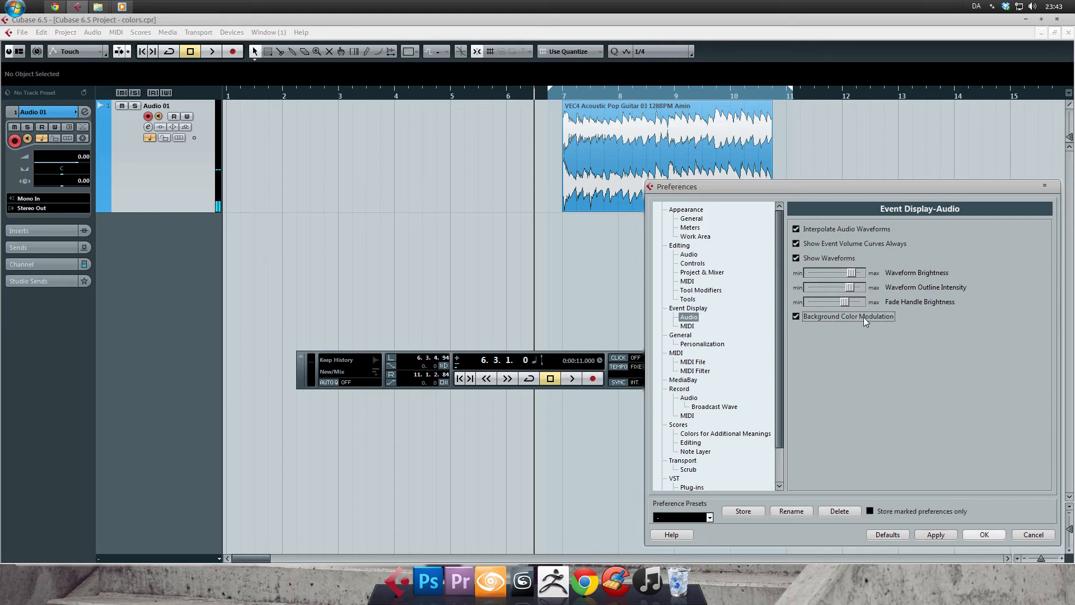
{"action": "left_click", "coordinate": [935, 534]}
{"action": "left_click", "coordinate": [985, 534]}
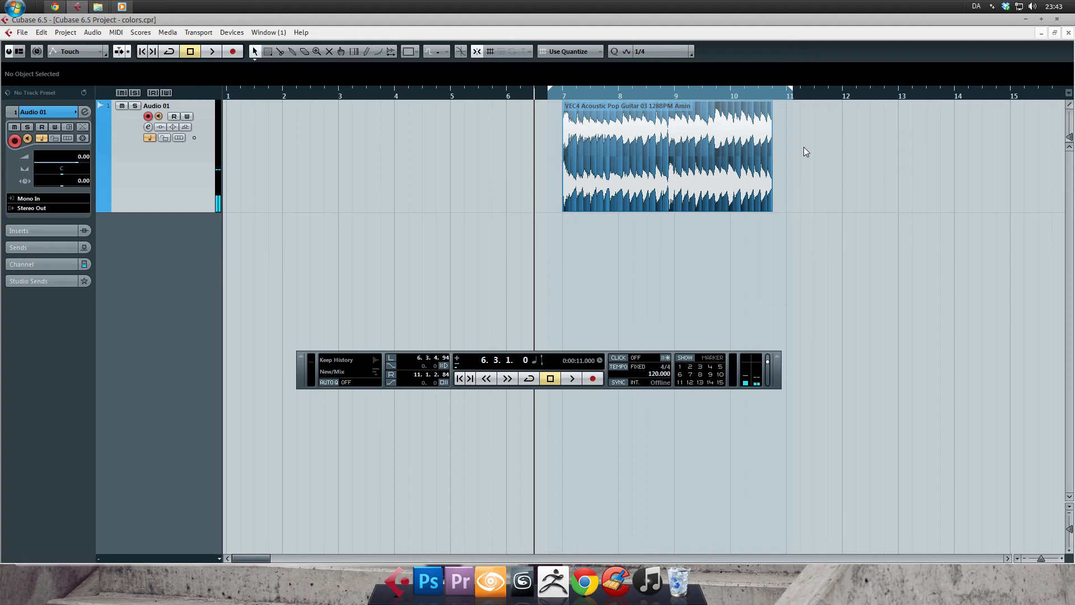
Zoom in on the guitar clip and vary its track height to examine the modulated waveform background at different sizes.
{"action": "left_click_drag", "start_coordinate": [767, 95], "coordinate": [316, 91]}
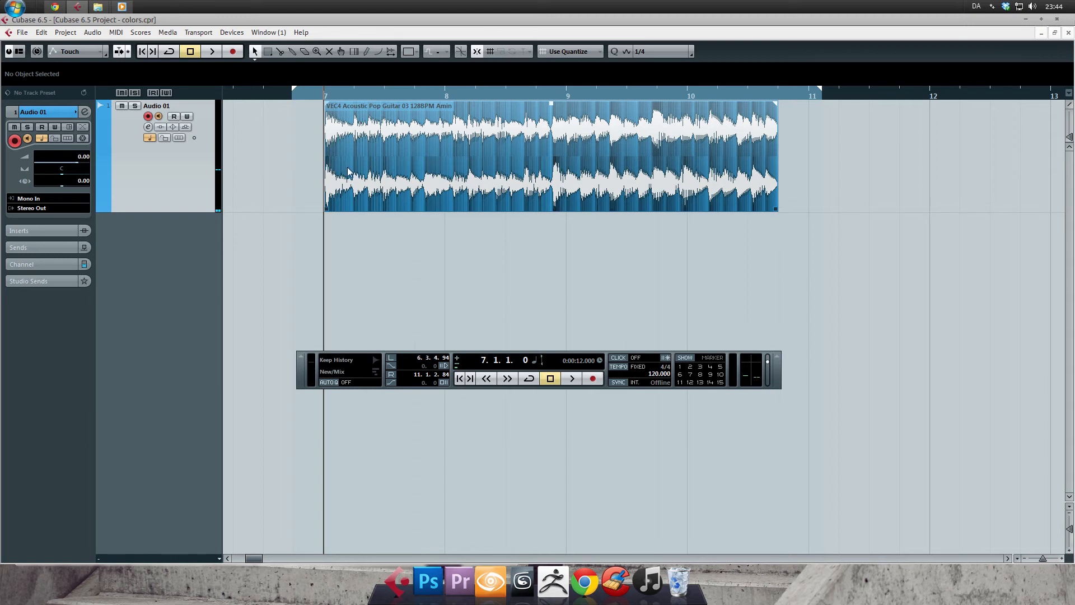
{"action": "key", "text": "shift+g"}
{"action": "key", "text": "shift+g"}
{"action": "key", "text": "shift+g"}
{"action": "key", "text": "shift+g"}
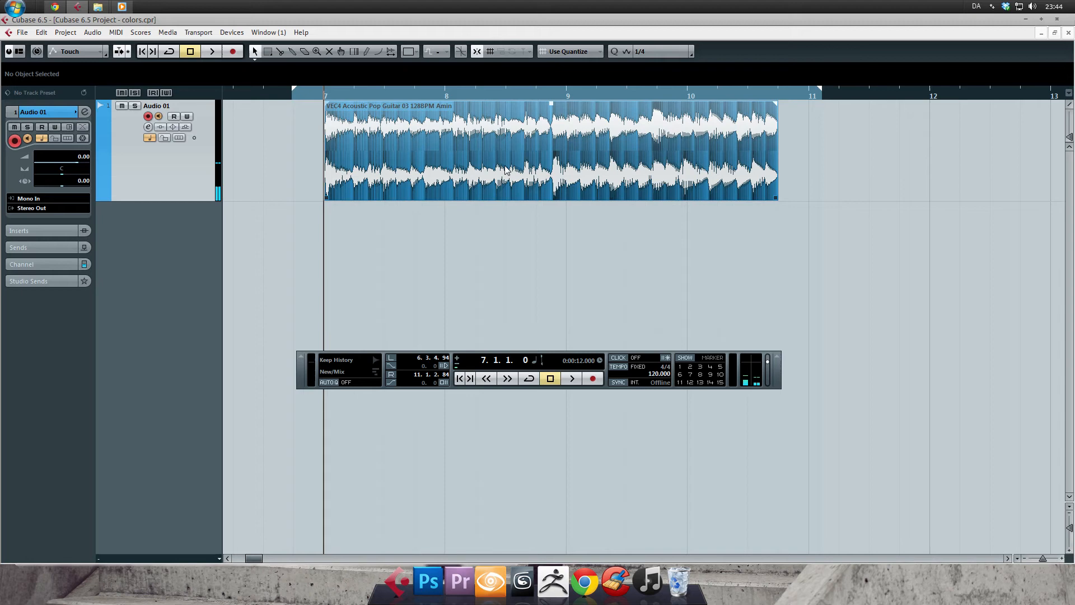
{"action": "key", "text": "shift+g"}
{"action": "key", "text": "shift+g"}
{"action": "key", "text": "shift+g"}
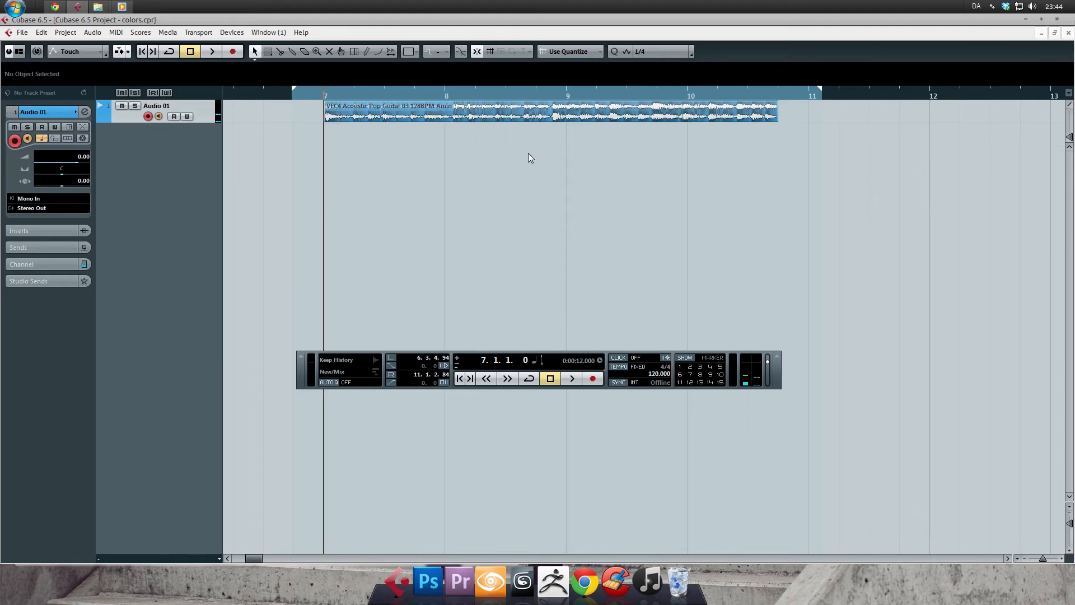
{"action": "key", "text": "shift+h"}
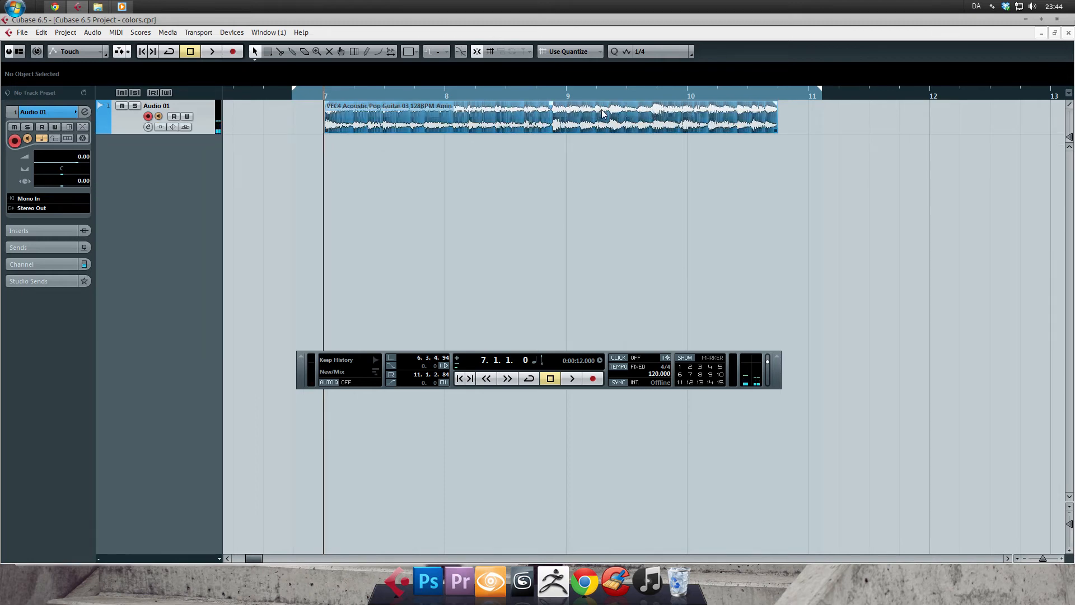
{"action": "key", "text": "shift+h"}
{"action": "key", "text": "shift+h"}
{"action": "key", "text": "shift+h"}
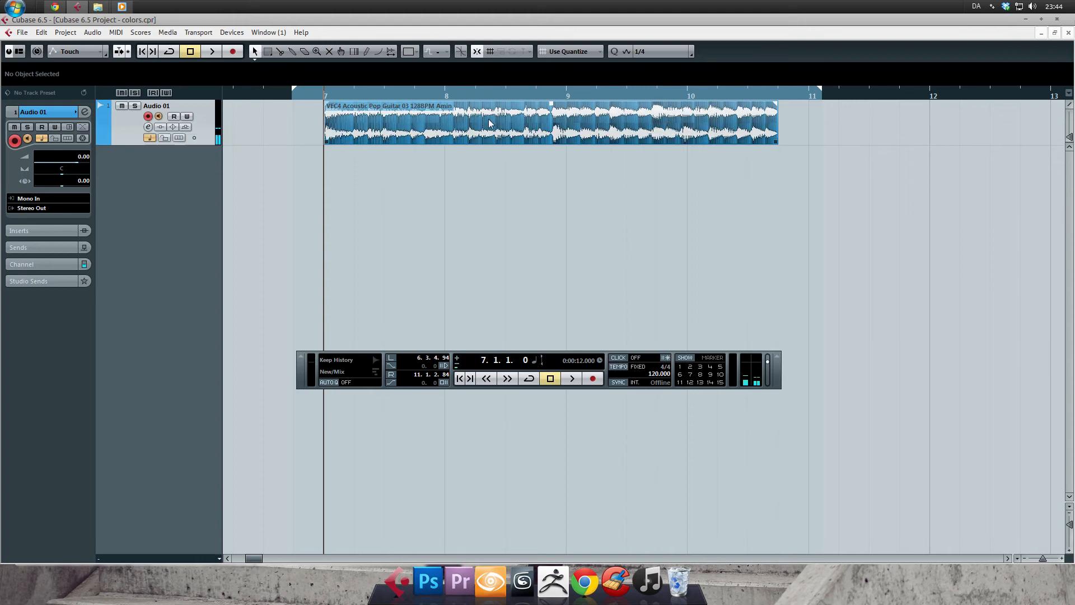
Disable Background Color Modulation in the Event Display-Audio preferences and confirm.
{"action": "left_click", "coordinate": [21, 32]}
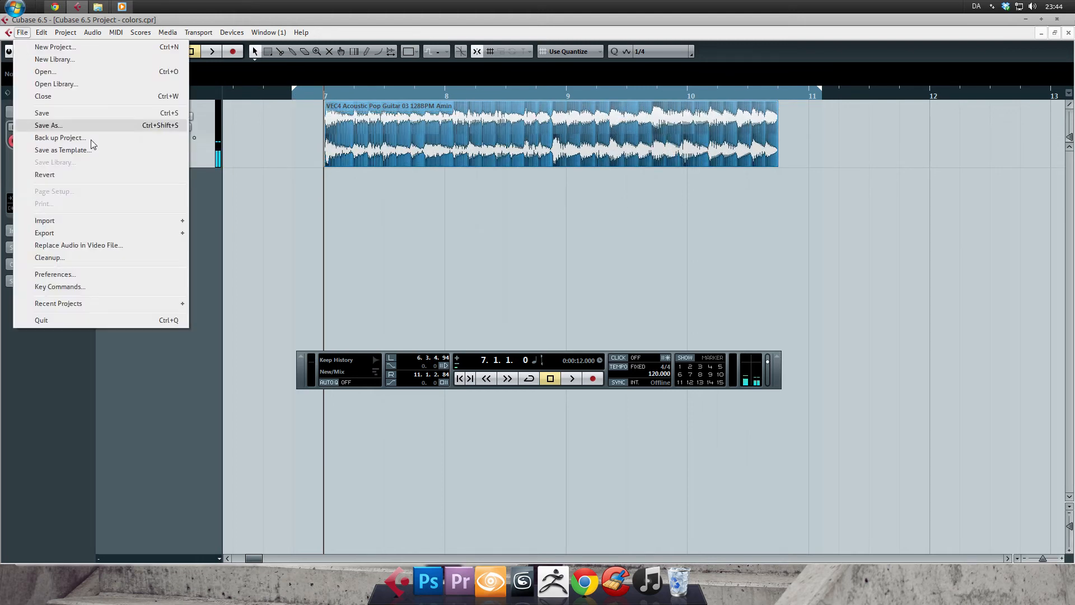
{"action": "left_click", "coordinate": [107, 274]}
{"action": "left_click", "coordinate": [796, 317]}
{"action": "left_click", "coordinate": [936, 534]}
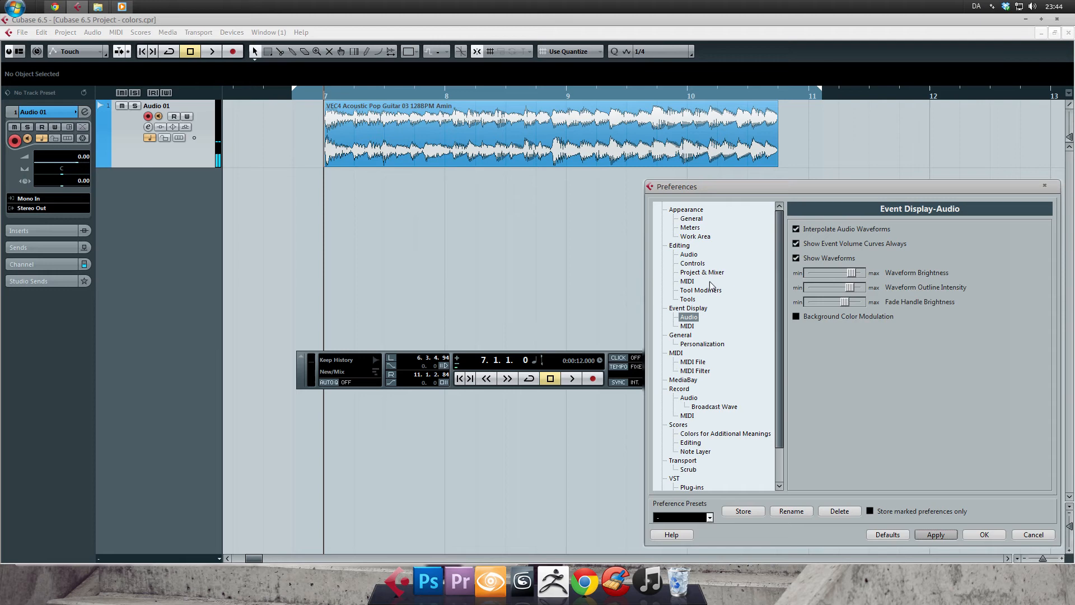
{"action": "left_click", "coordinate": [984, 535]}
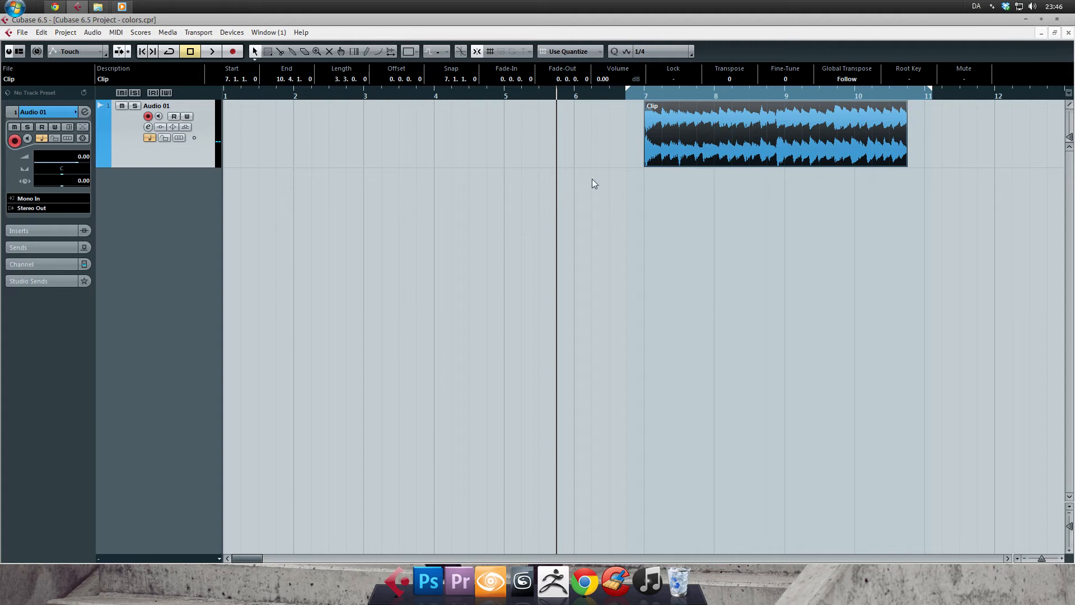
Deselect the clip and add six mono audio tracks below Audio 01.
{"action": "left_click", "coordinate": [615, 171]}
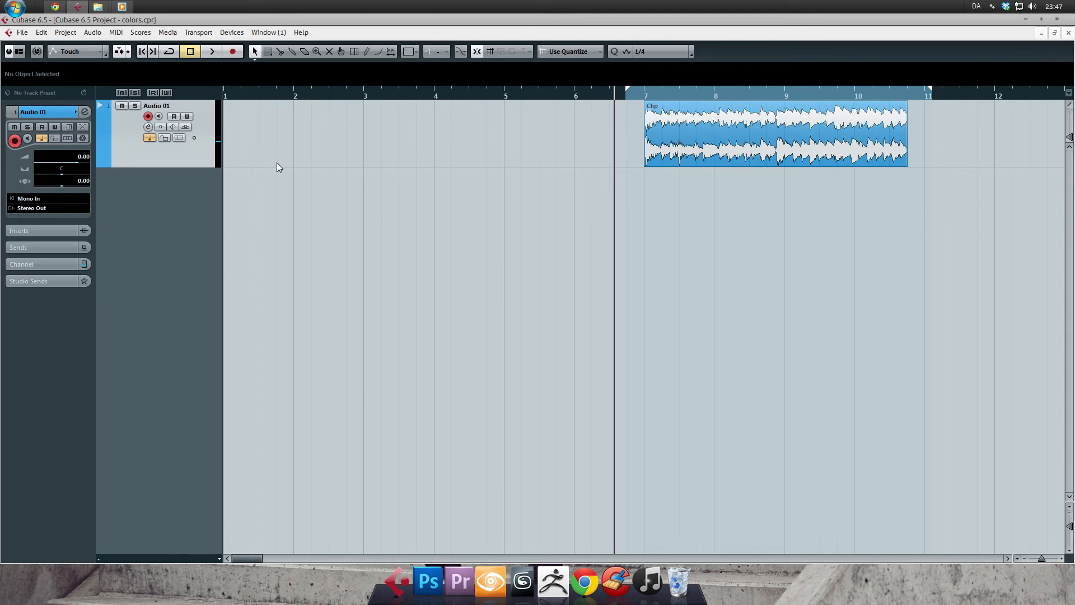
{"action": "mouse_move", "coordinate": [104, 167]}
{"action": "key", "text": "t"}
{"action": "key", "text": "Return"}
{"action": "key", "text": "t"}
{"action": "key", "text": "Return"}
{"action": "key", "text": "Return"}
{"action": "key", "text": "t"}
{"action": "key", "text": "Return"}
{"action": "key", "text": "t"}
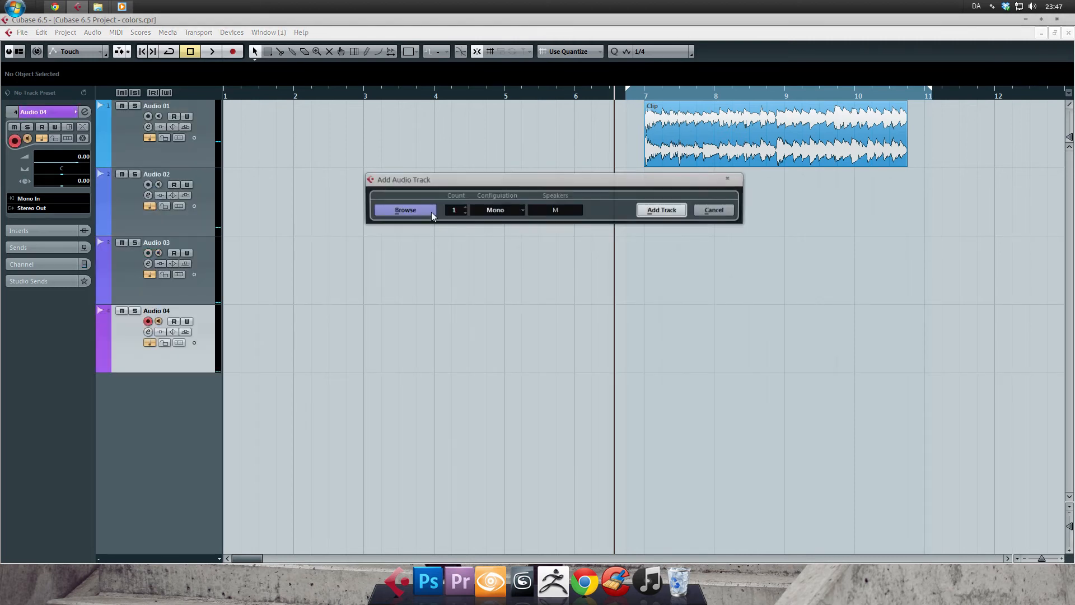
{"action": "key", "text": "Return"}
{"action": "key", "text": "t"}
{"action": "key", "text": "Return"}
{"action": "key", "text": "t"}
{"action": "key", "text": "Return"}
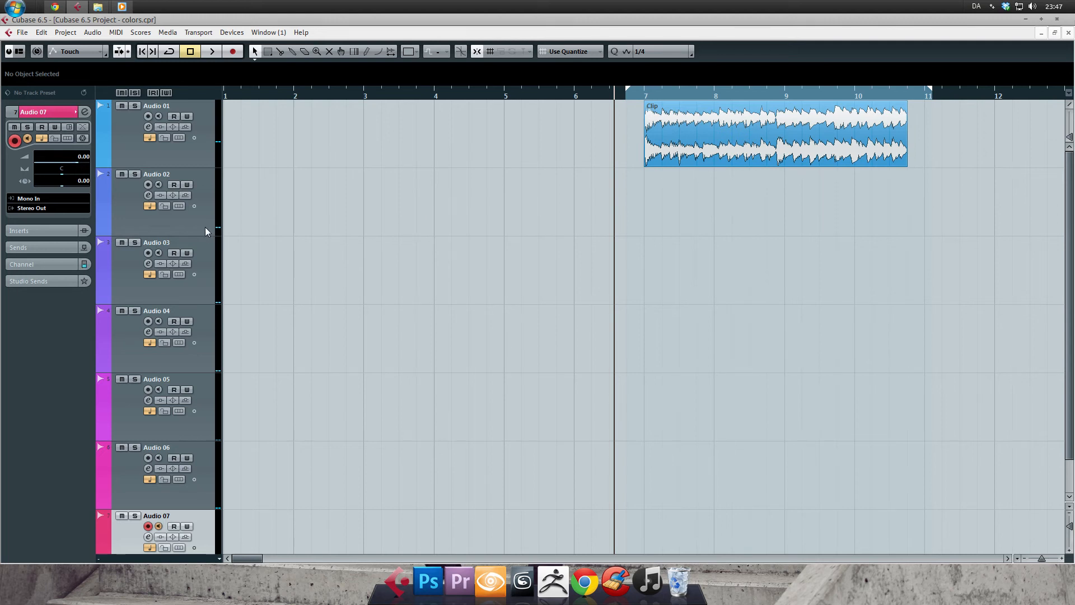
Record a short audio clip on the Audio 02 track, starting shortly before bar 3.
{"action": "left_click", "coordinate": [205, 226]}
{"action": "left_click_drag", "start_coordinate": [375, 96], "coordinate": [347, 98]}
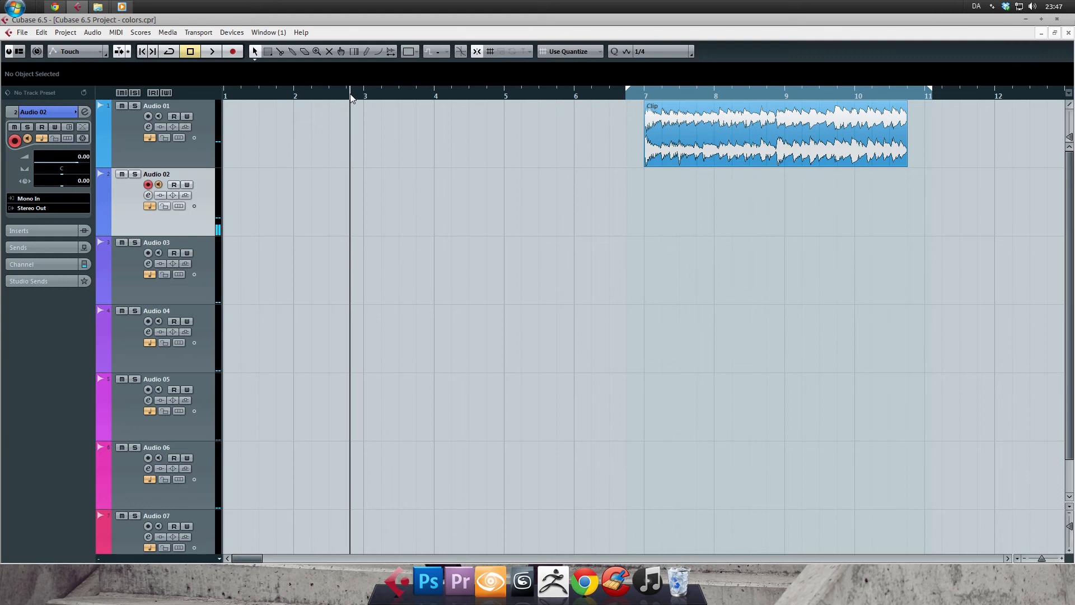
{"action": "key", "text": "KP_Multiply"}
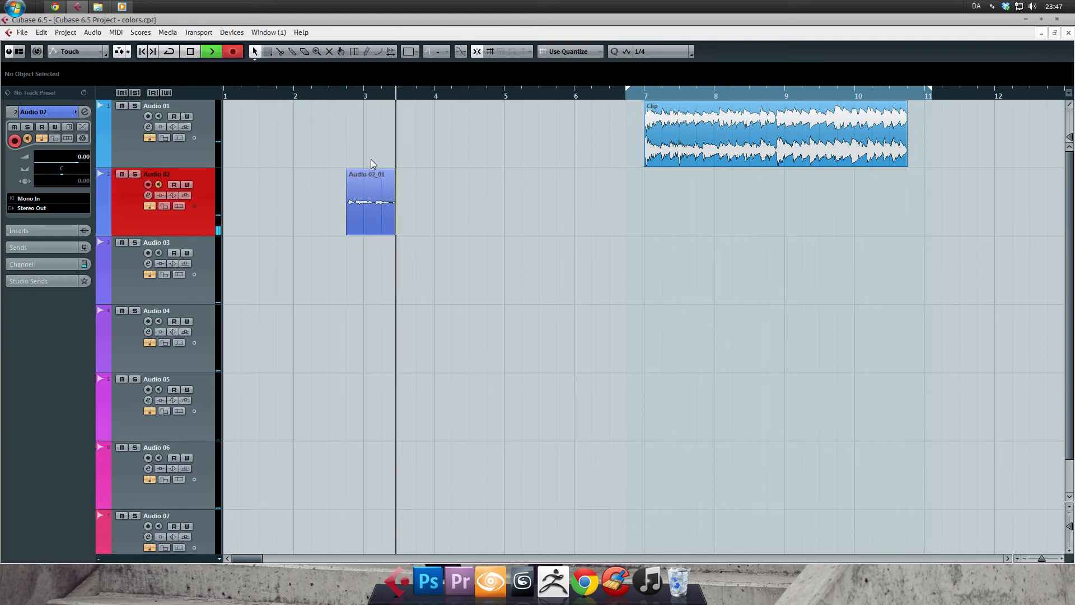
{"action": "key", "text": "space"}
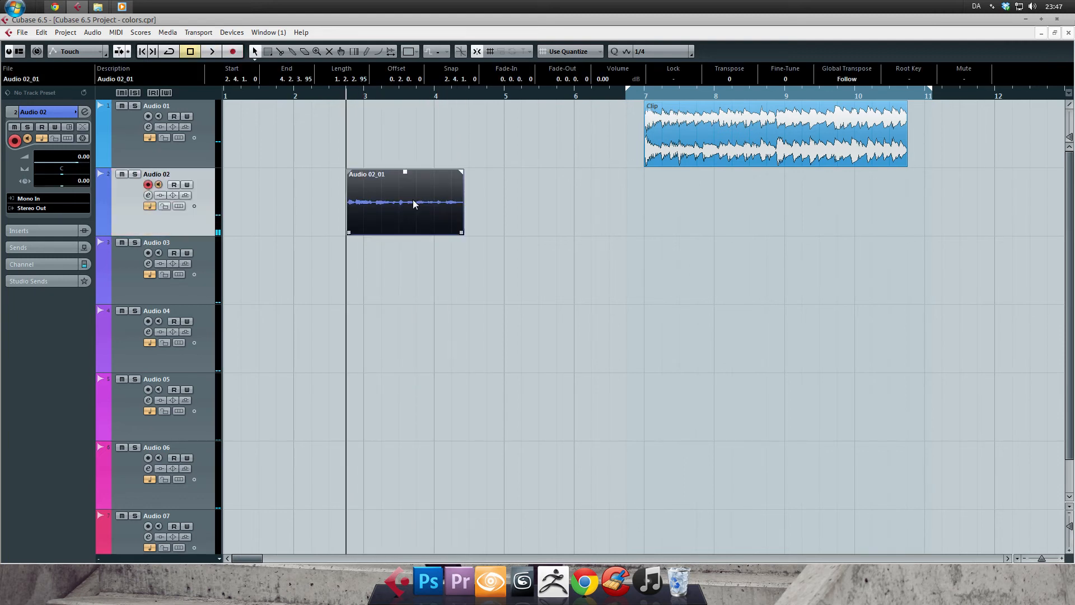
Move the recorded clip across the differently colored tracks and leave it on Audio 04 at position 3.2.1.0.
{"action": "left_click_drag", "start_coordinate": [412, 205], "coordinate": [554, 465]}
{"action": "scroll", "coordinate": [493, 409], "scroll_direction": "down", "scroll_amount": 2}
{"action": "left_click_drag", "start_coordinate": [427, 432], "coordinate": [431, 160]}
{"action": "left_click", "coordinate": [550, 251]}
{"action": "scroll", "coordinate": [497, 211], "scroll_direction": "up", "scroll_amount": 2}
{"action": "left_click_drag", "start_coordinate": [427, 226], "coordinate": [448, 316]}
{"action": "left_click", "coordinate": [432, 286]}
{"action": "left_click", "coordinate": [486, 354]}
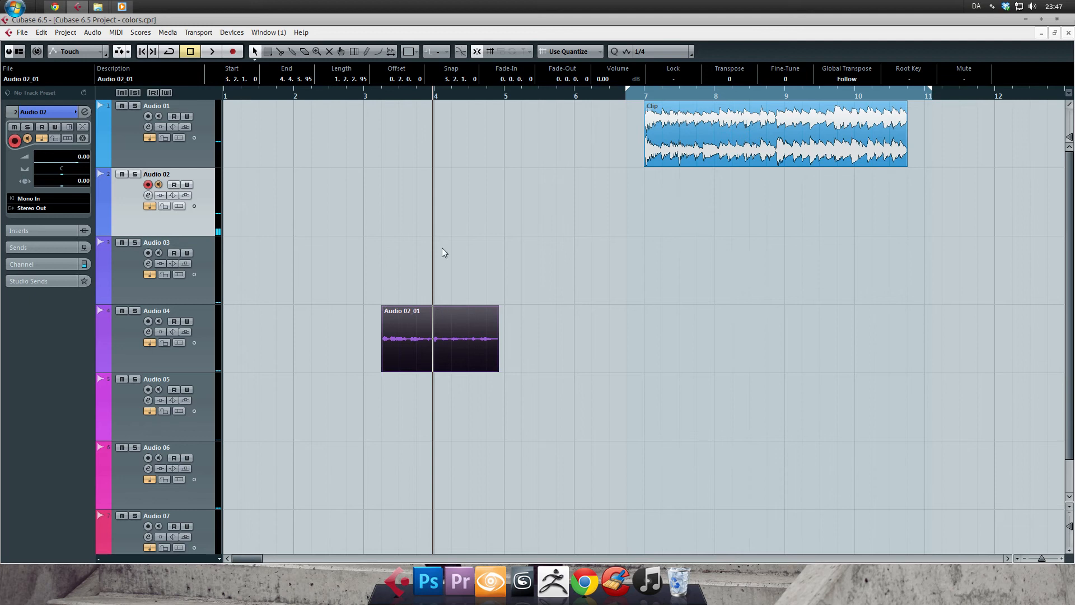
Delete the recorded clip and remove the tracks Audio 02 through Audio 07.
{"action": "scroll", "coordinate": [314, 381], "scroll_direction": "down", "scroll_amount": 1}
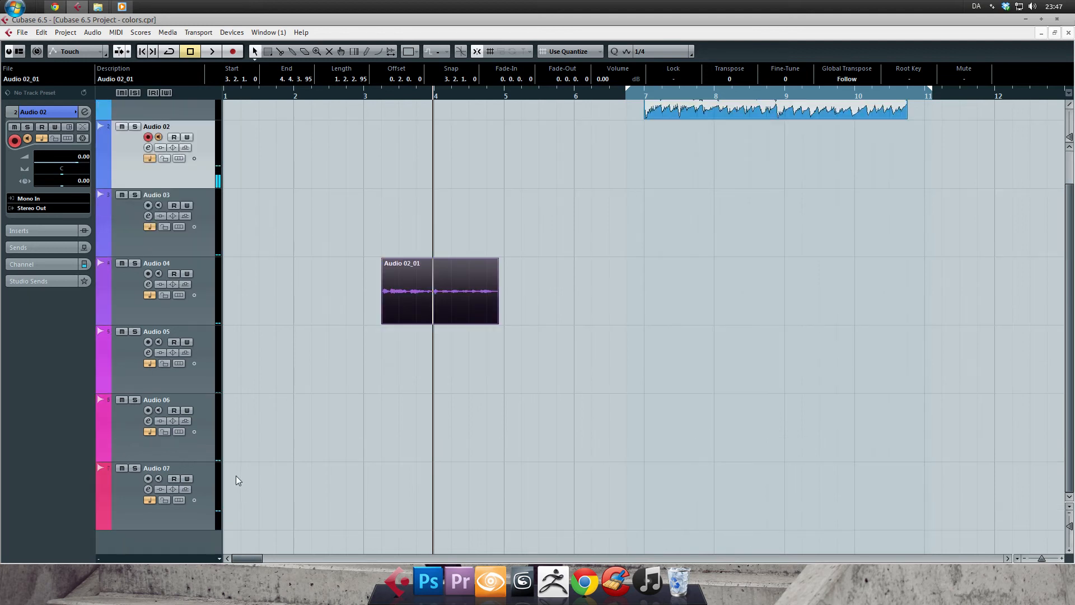
{"action": "key", "text": "Delete"}
{"action": "left_click", "coordinate": [177, 519]}
{"action": "scroll", "coordinate": [328, 415], "scroll_direction": "up", "scroll_amount": 1}
{"action": "left_click", "coordinate": [186, 224], "text": "shift"}
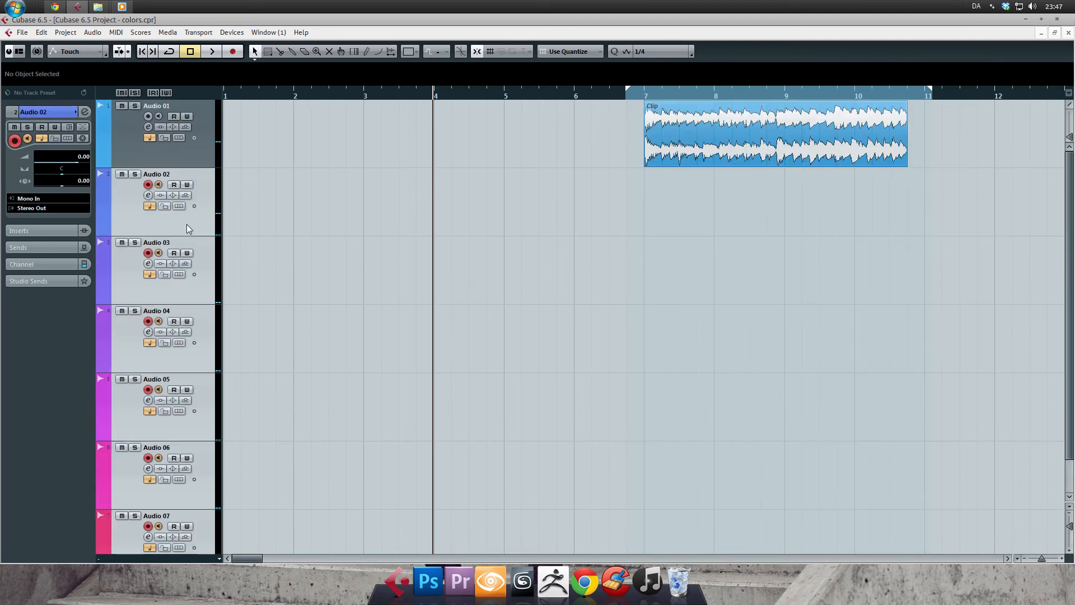
{"action": "key", "text": "Delete"}
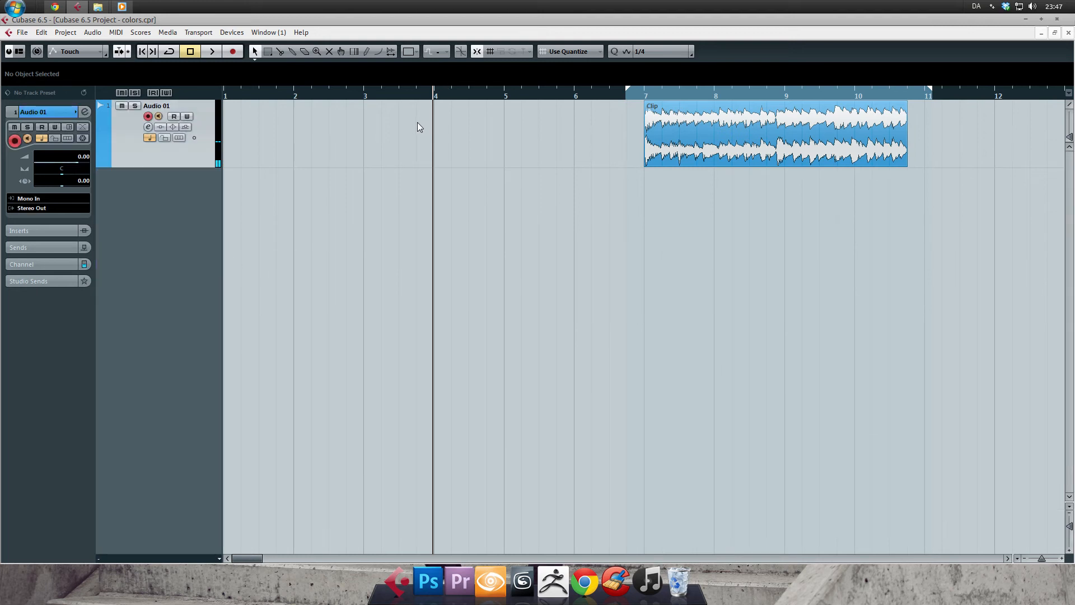
Add one mono audio track below Audio 01 and reselect the Audio 01 track.
{"action": "key", "text": "t"}
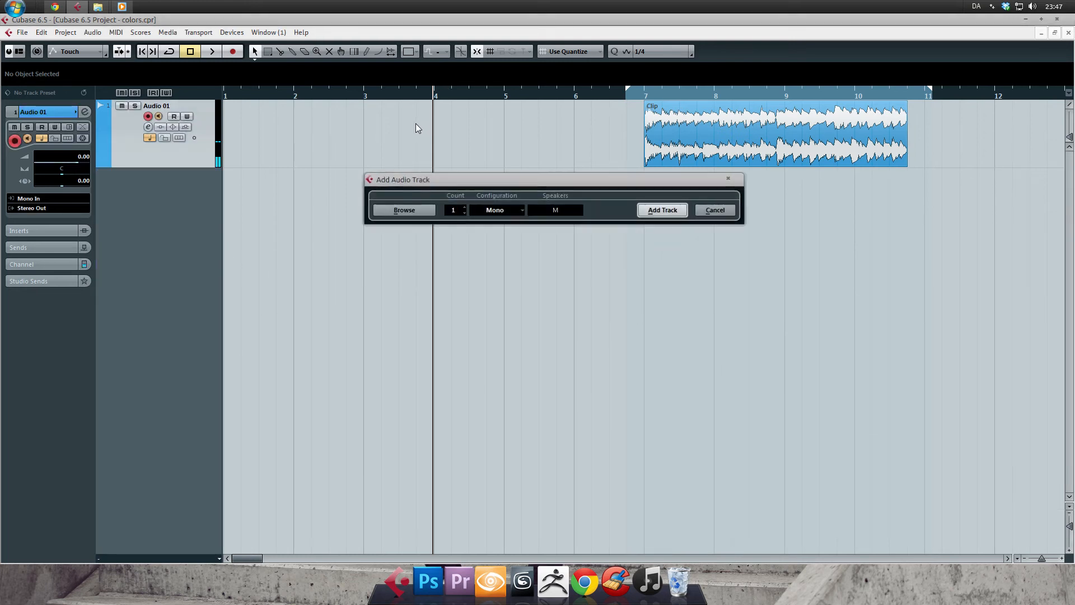
{"action": "key", "text": "Return"}
{"action": "left_click", "coordinate": [158, 185]}
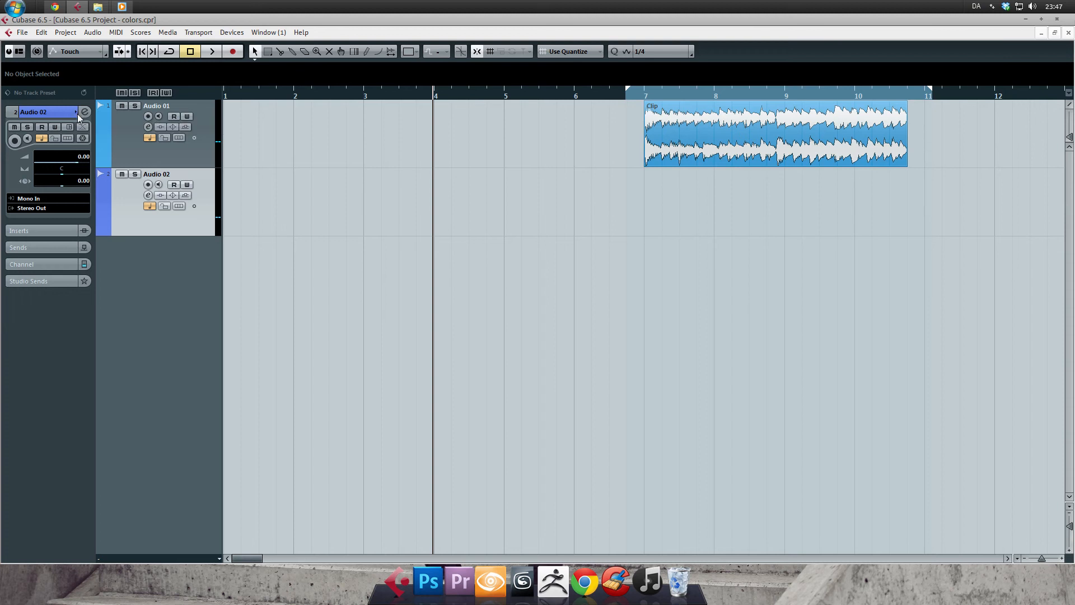
{"action": "key", "text": "Up"}
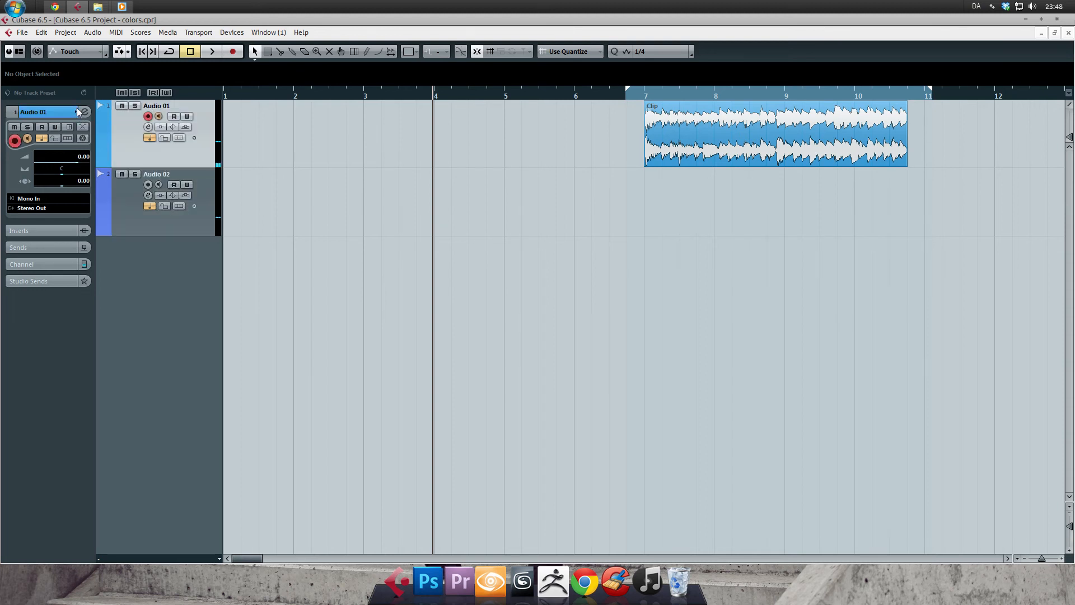
Color the Audio 01 track with Color 4 and change it to Color 6.
{"action": "left_click", "coordinate": [76, 112]}
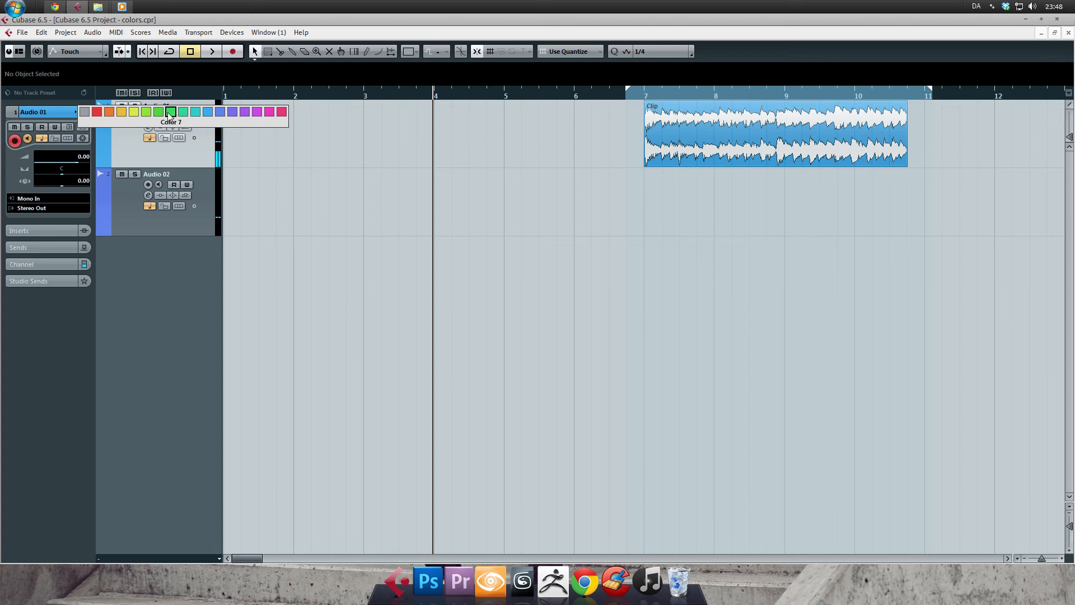
{"action": "left_click", "coordinate": [134, 112]}
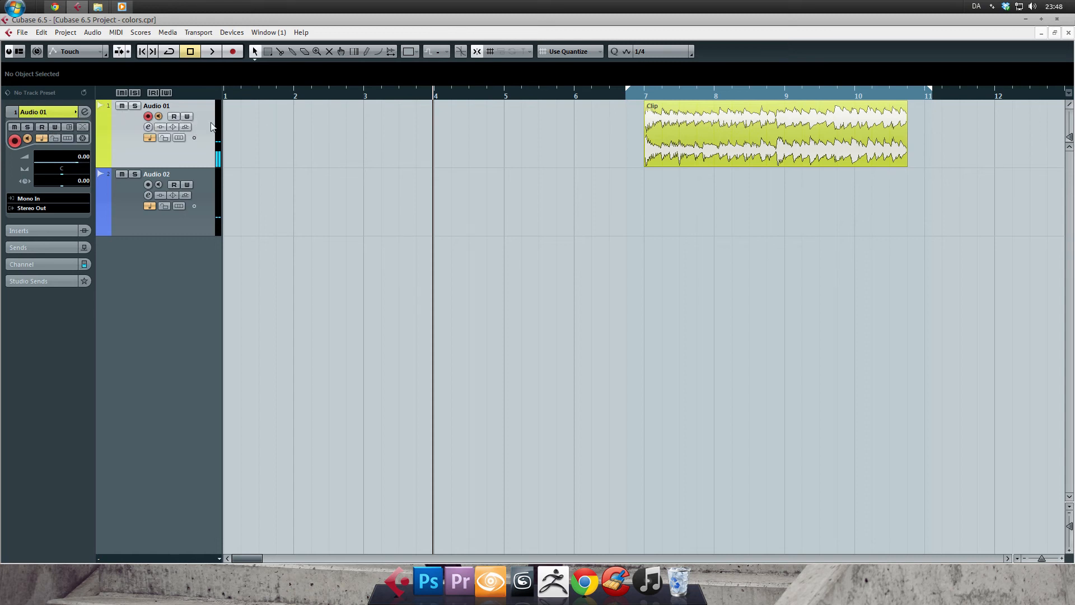
{"action": "left_click", "coordinate": [103, 131]}
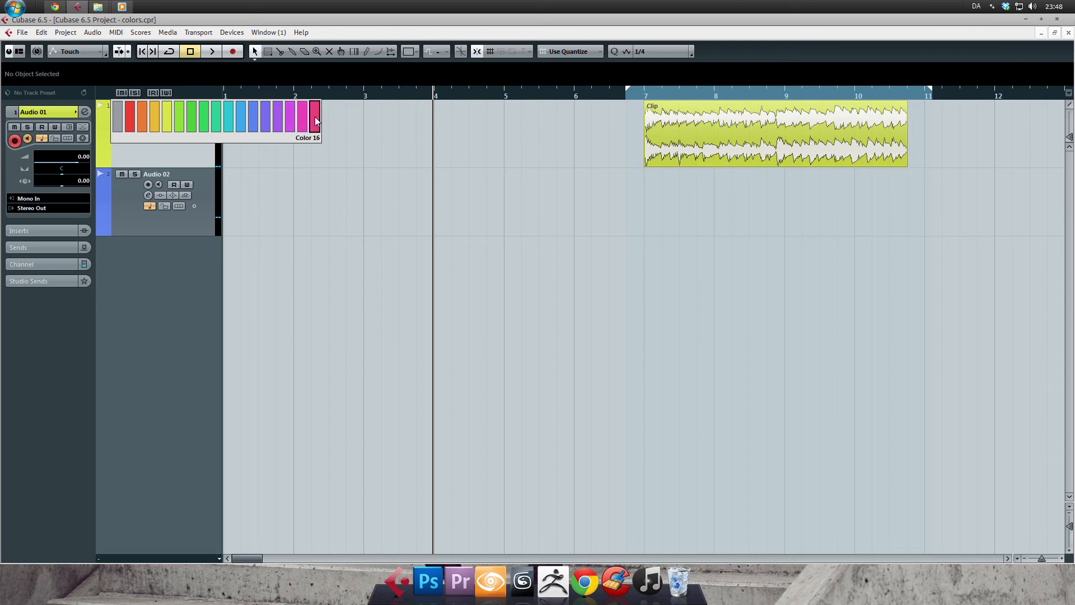
{"action": "left_click", "coordinate": [191, 115]}
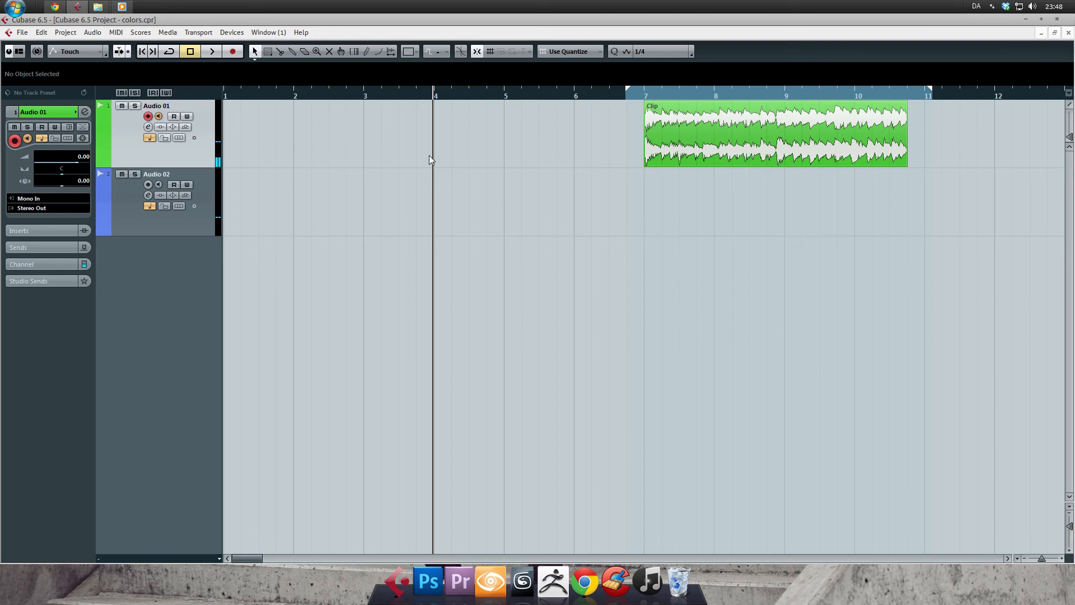
Open the Mixer, recolor the Audio 01 channel with Color 1, and close the Mixer.
{"action": "key", "text": "F3"}
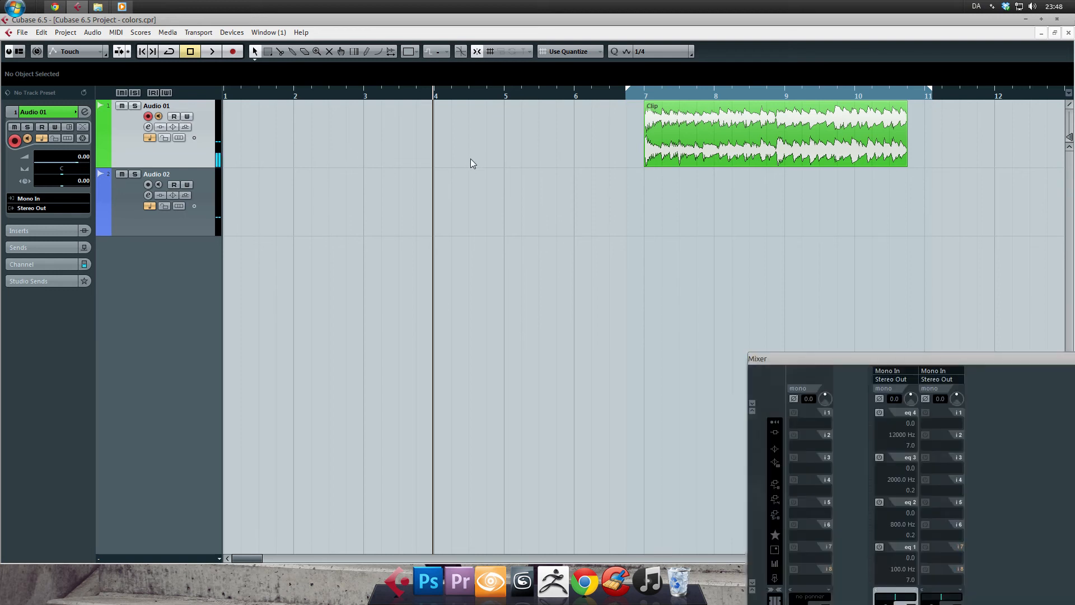
{"action": "left_click_drag", "start_coordinate": [811, 358], "coordinate": [471, 90]}
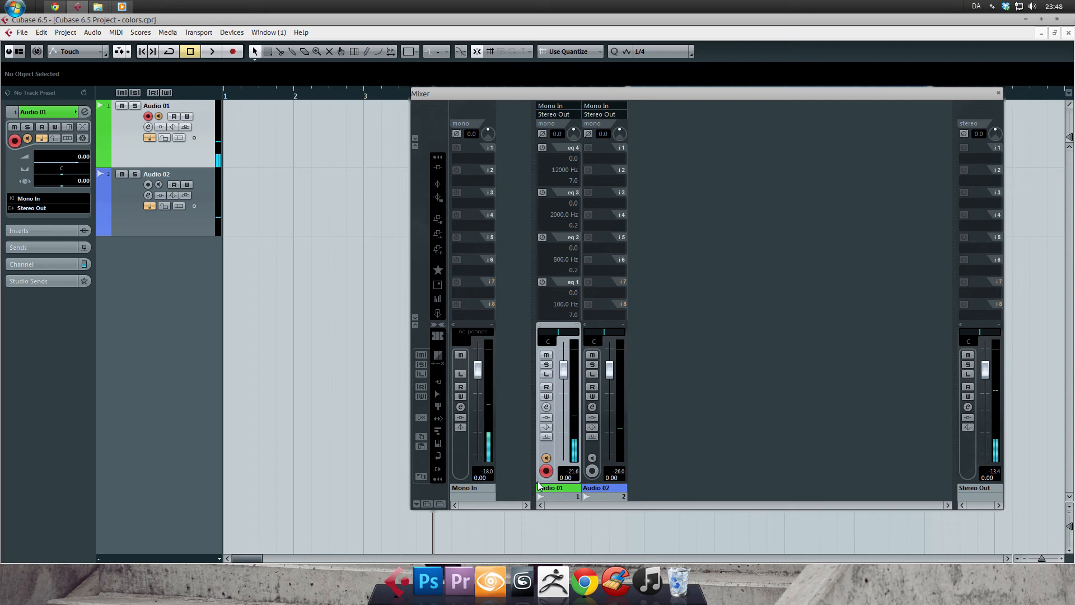
{"action": "left_click", "coordinate": [577, 491]}
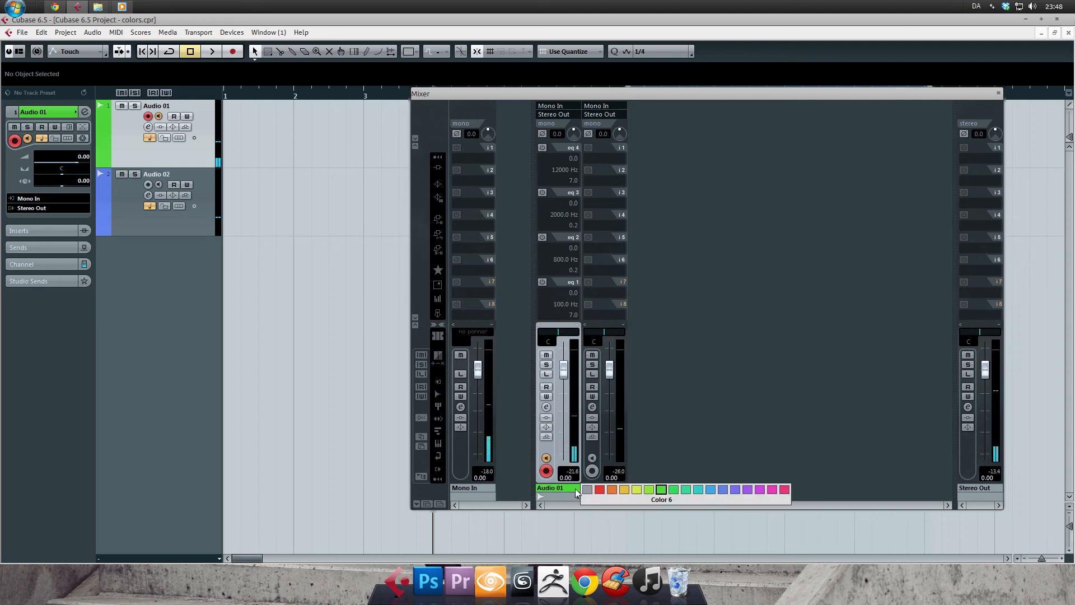
{"action": "left_click", "coordinate": [599, 489]}
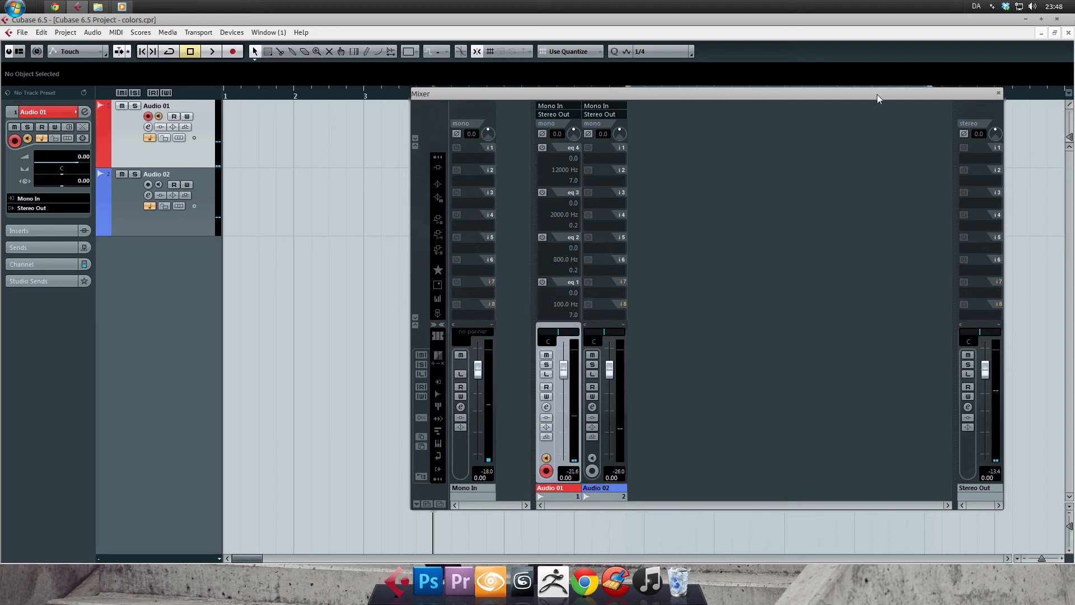
{"action": "left_click", "coordinate": [1000, 93]}
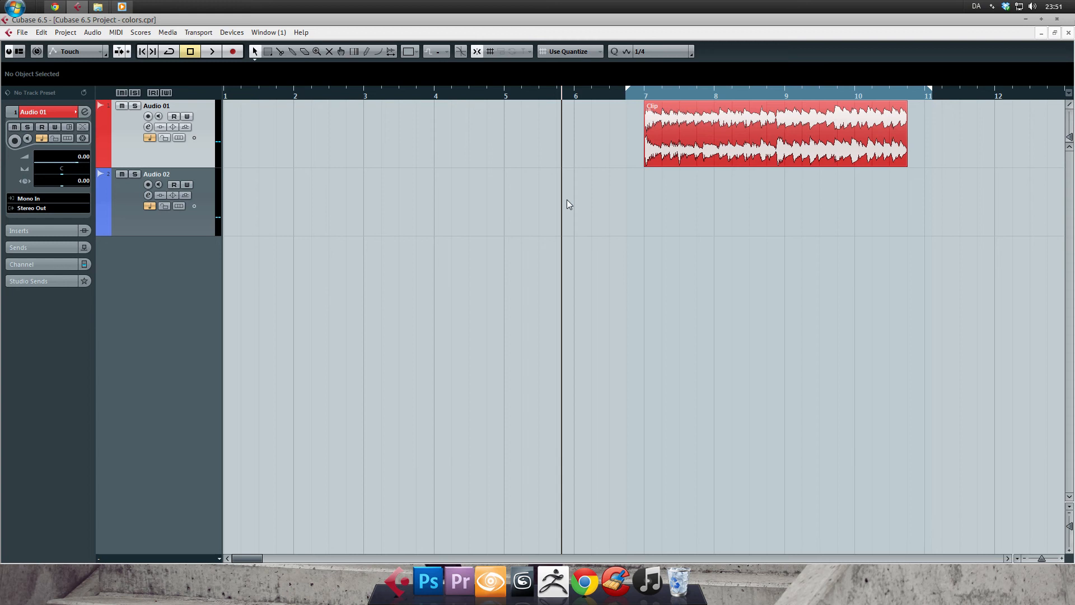
Set the Audio 01 track to Color 6 and give its audio clip its own Color 3.
{"action": "left_click", "coordinate": [411, 52]}
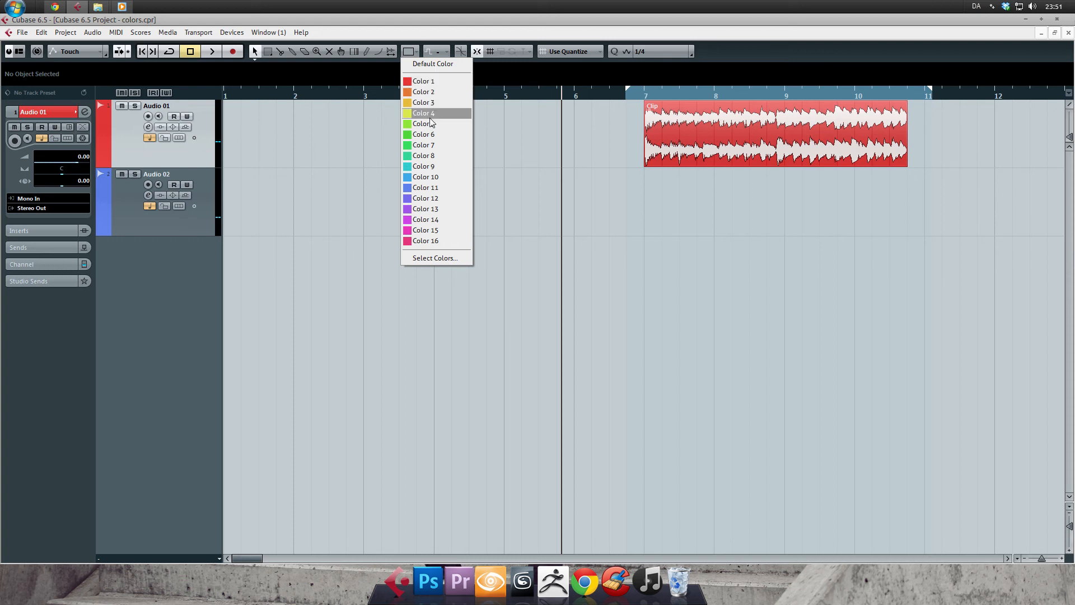
{"action": "left_click", "coordinate": [429, 134]}
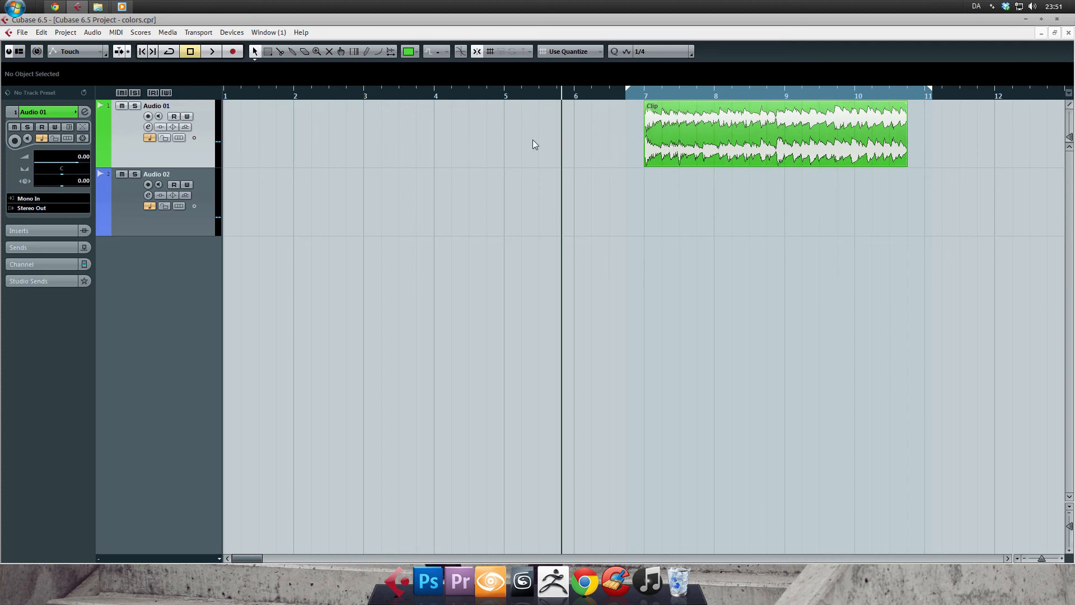
{"action": "left_click", "coordinate": [682, 130]}
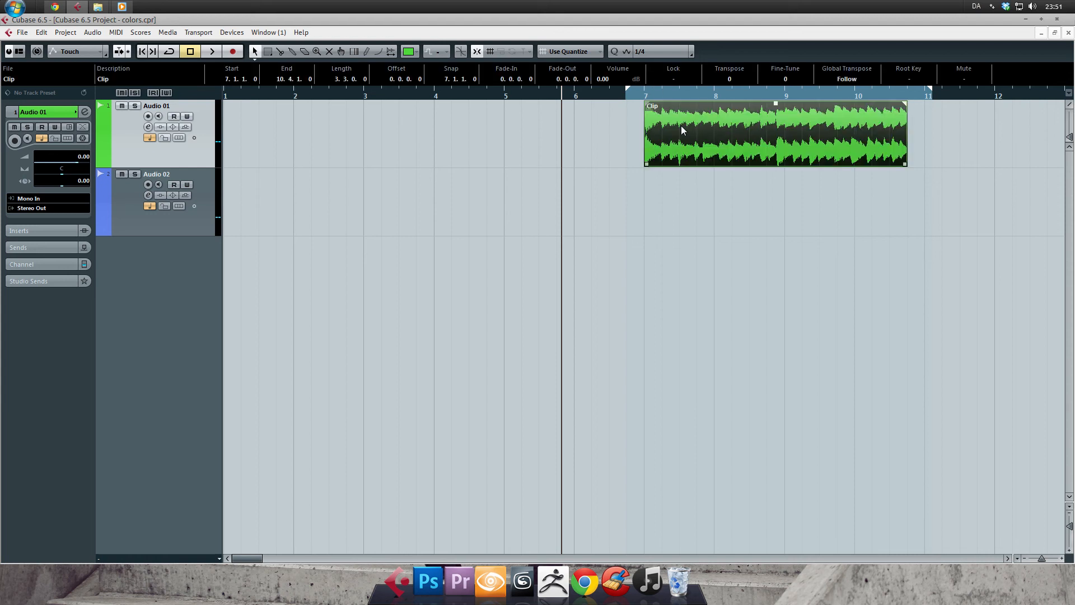
{"action": "left_click", "coordinate": [408, 51]}
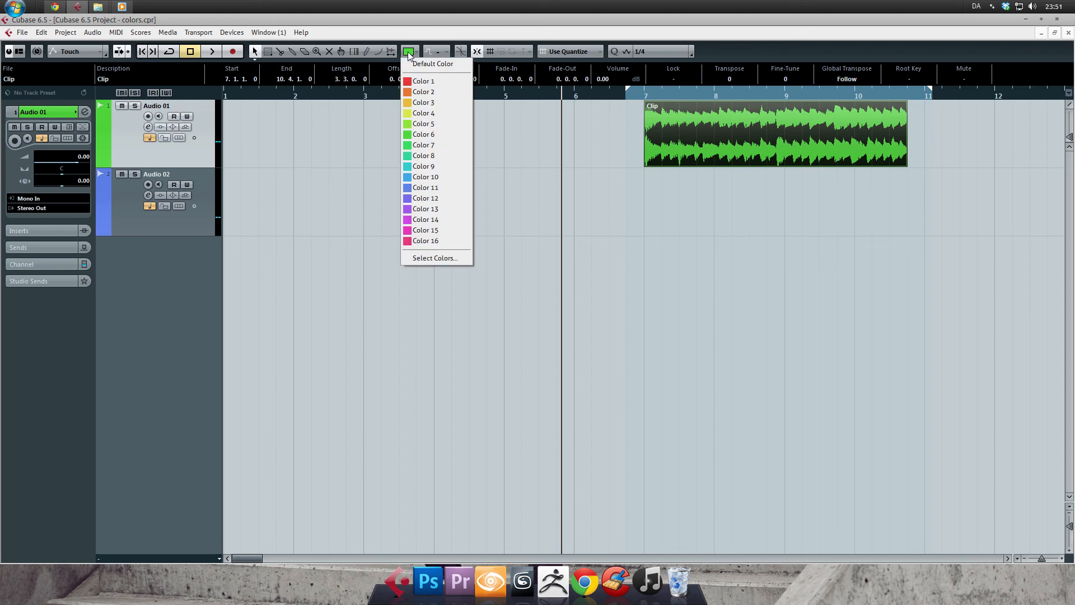
{"action": "left_click", "coordinate": [429, 106]}
{"action": "left_click", "coordinate": [483, 179]}
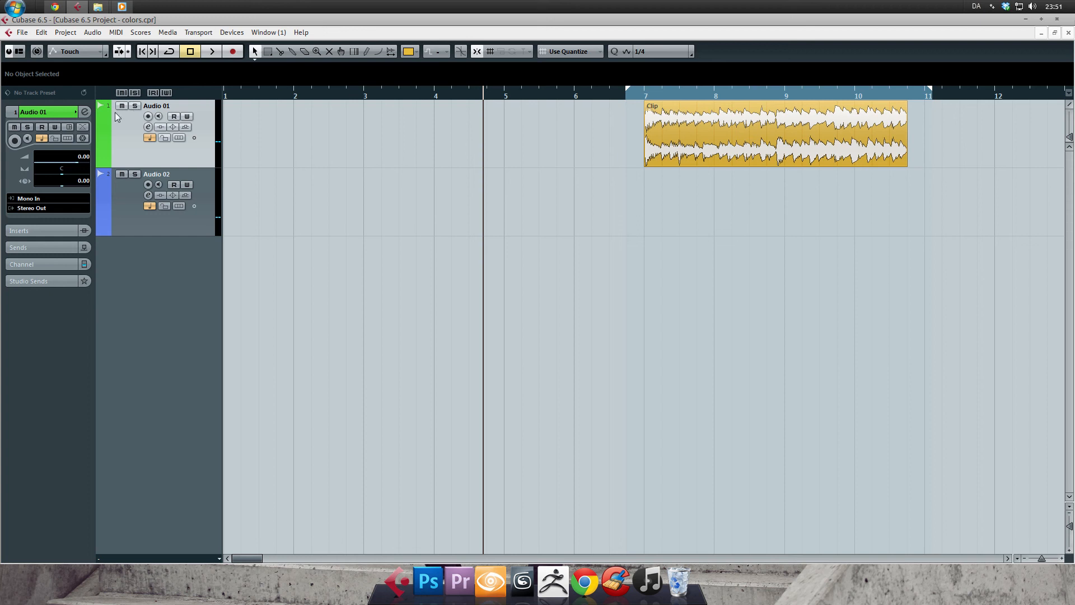
With the clip selected, try a muted magenta in the Project Colors dialog (hue 228, saturation 108, luminance 131) and discard it.
{"action": "left_click", "coordinate": [686, 119]}
{"action": "left_click_drag", "start_coordinate": [690, 134], "coordinate": [724, 159]}
{"action": "left_click", "coordinate": [600, 216]}
{"action": "left_click", "coordinate": [412, 52]}
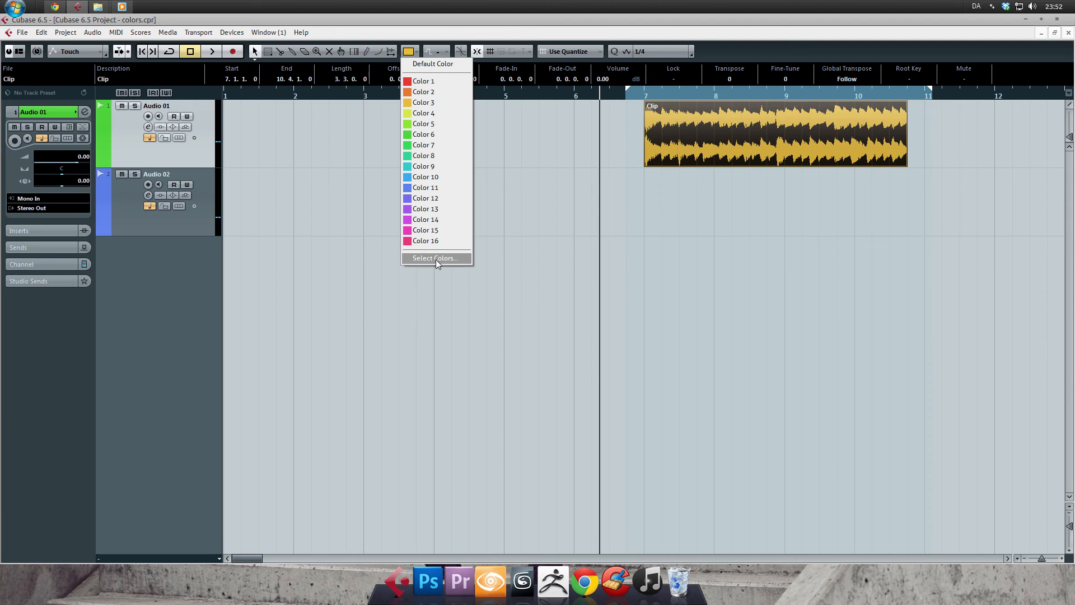
{"action": "left_click", "coordinate": [437, 258]}
{"action": "left_click_drag", "start_coordinate": [504, 144], "coordinate": [491, 97]}
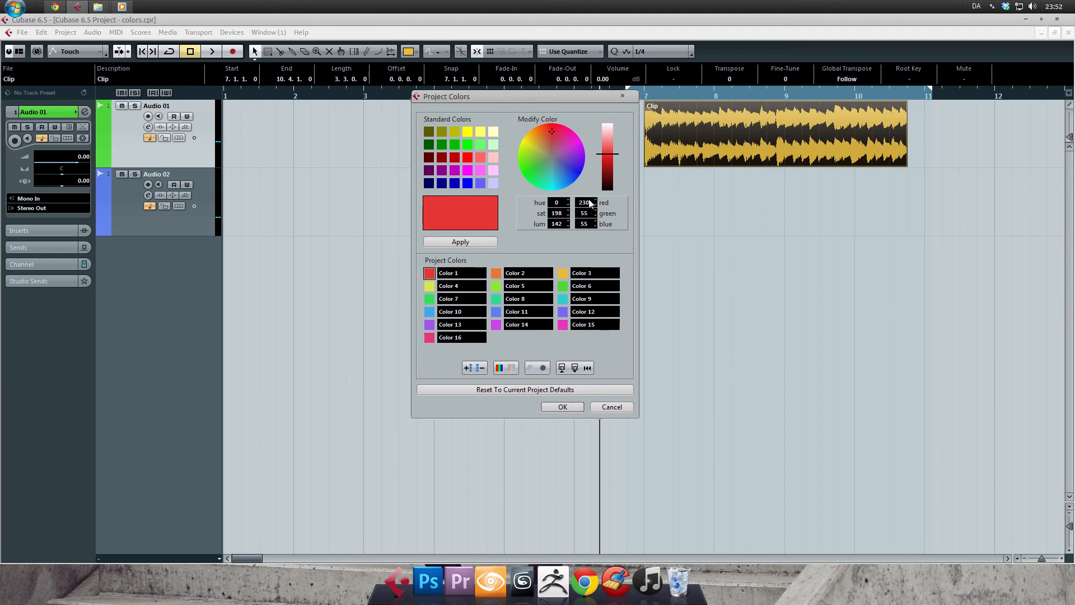
{"action": "left_click", "coordinate": [538, 139]}
{"action": "left_click_drag", "start_coordinate": [538, 138], "coordinate": [608, 156]}
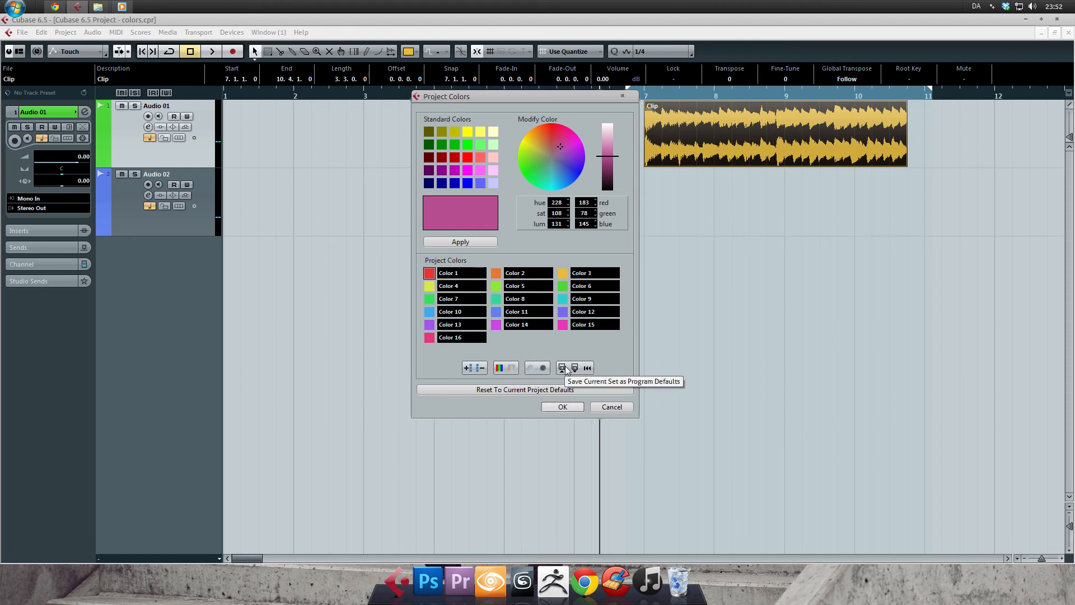
{"action": "left_click", "coordinate": [611, 407]}
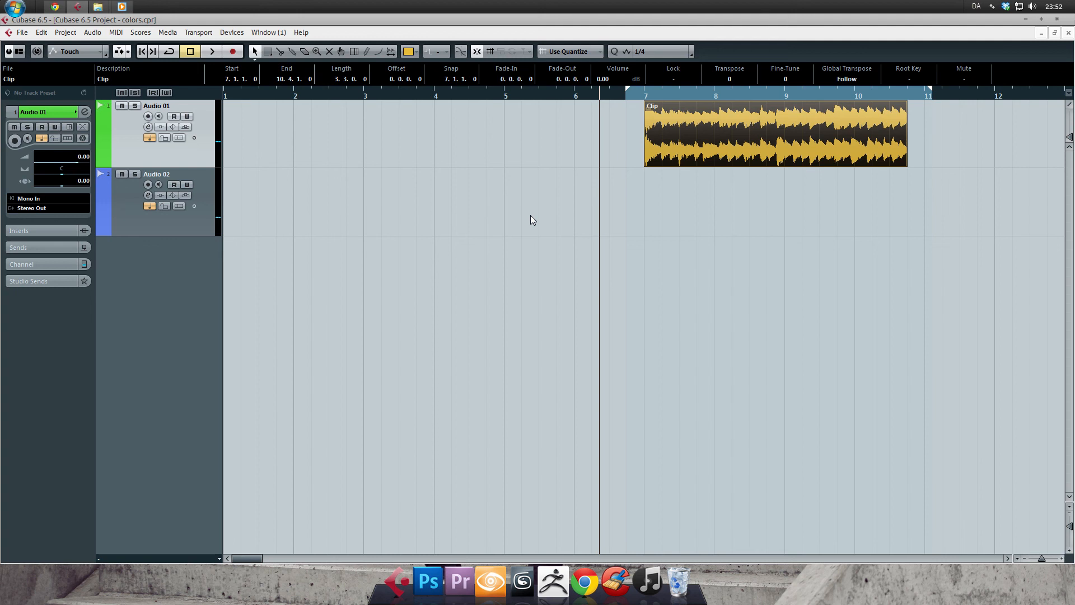
Examine the Auto Track Color Mode options in the Editing – Project & Mixer preferences and close the preferences without changes.
{"action": "left_click", "coordinate": [23, 32]}
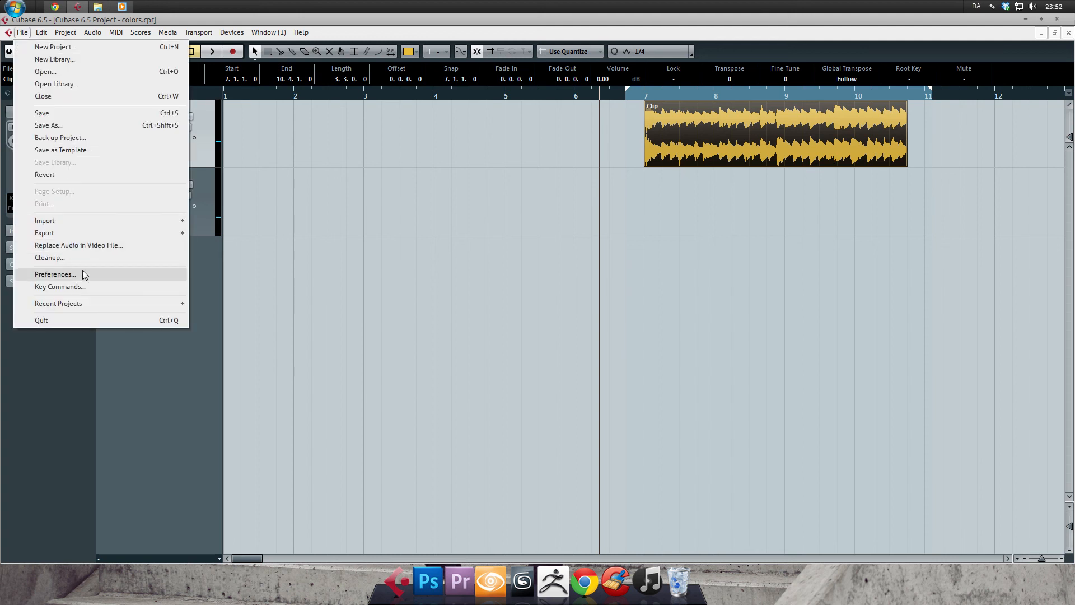
{"action": "left_click", "coordinate": [83, 274]}
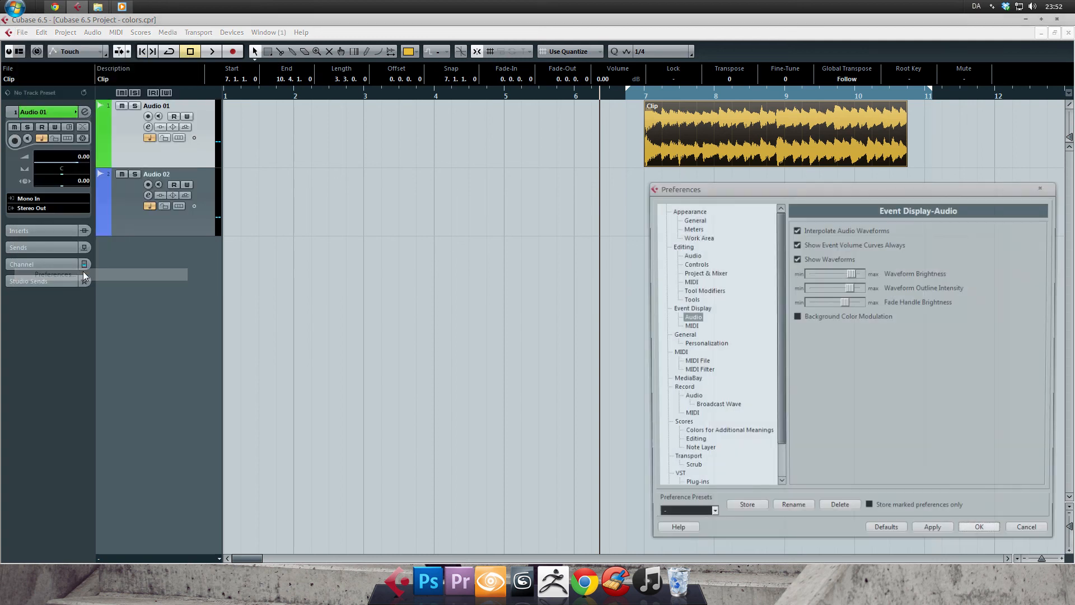
{"action": "left_click_drag", "start_coordinate": [693, 189], "coordinate": [446, 67]}
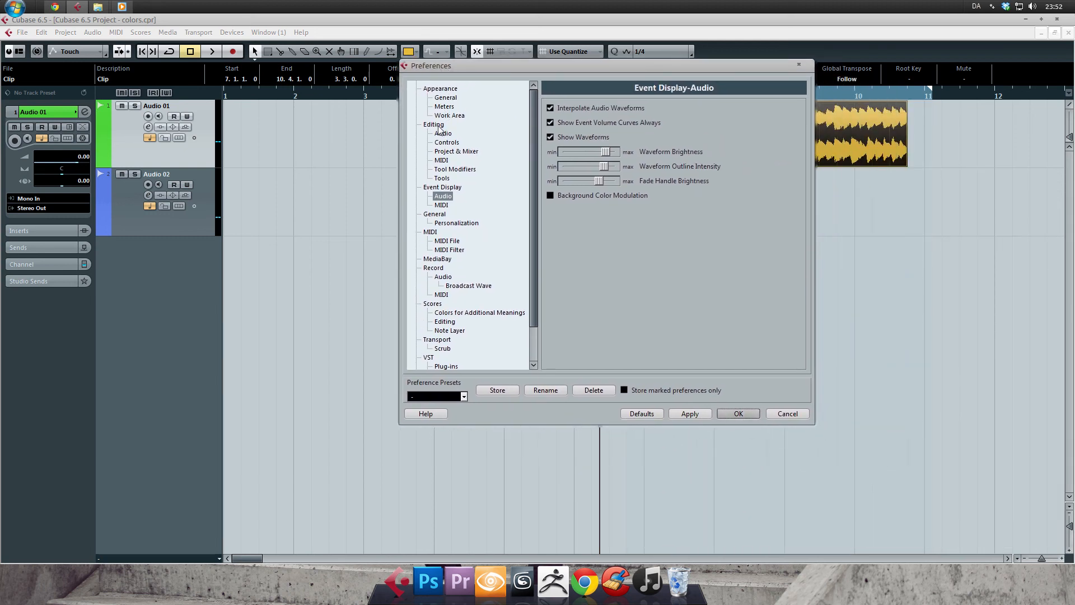
{"action": "left_click", "coordinate": [444, 153]}
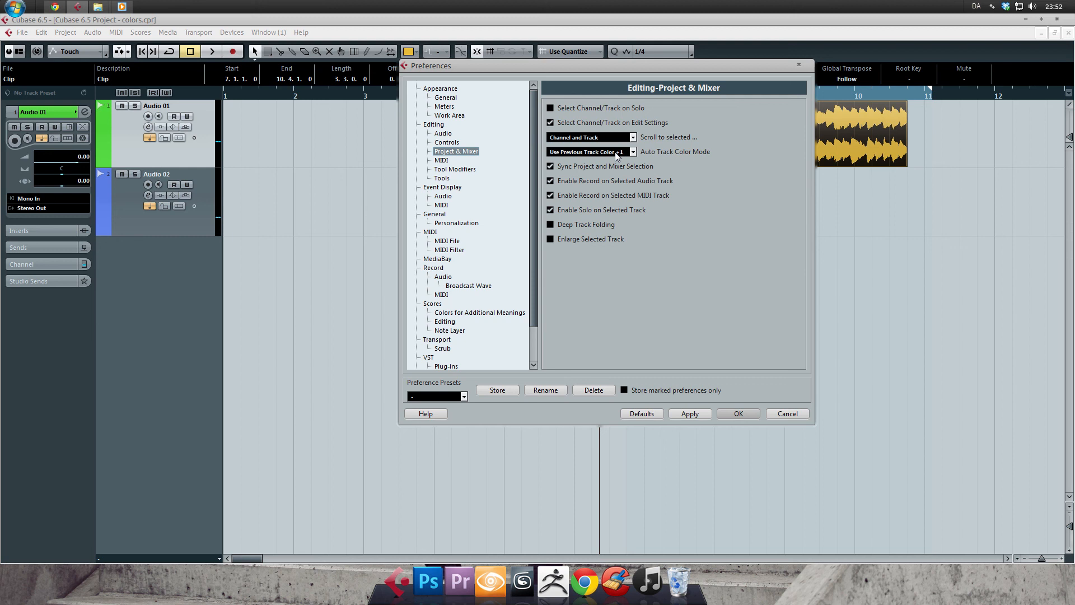
{"action": "left_click", "coordinate": [617, 156]}
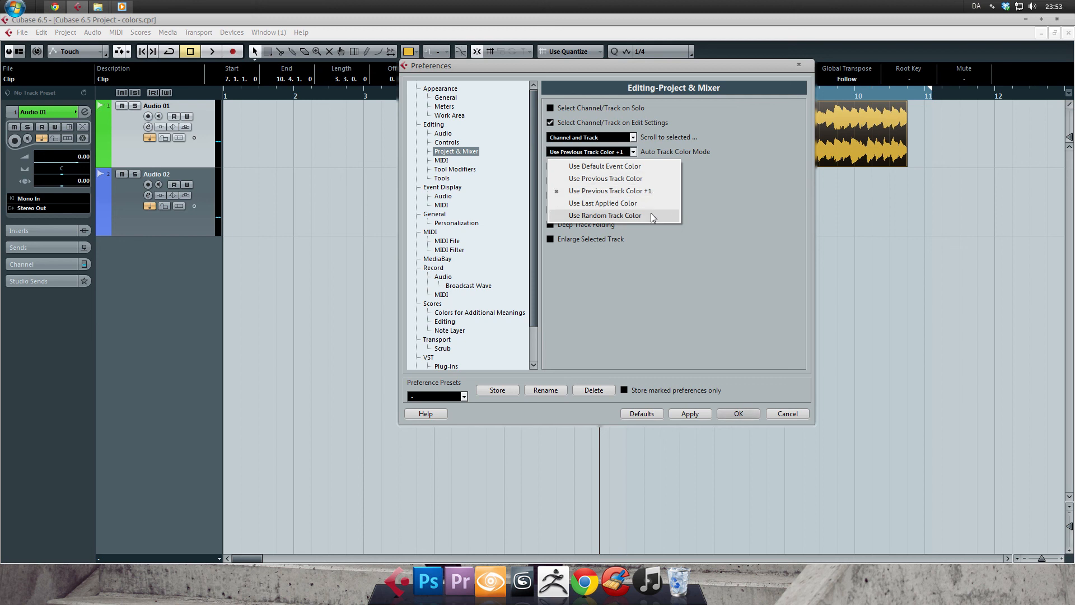
{"action": "left_click", "coordinate": [644, 156]}
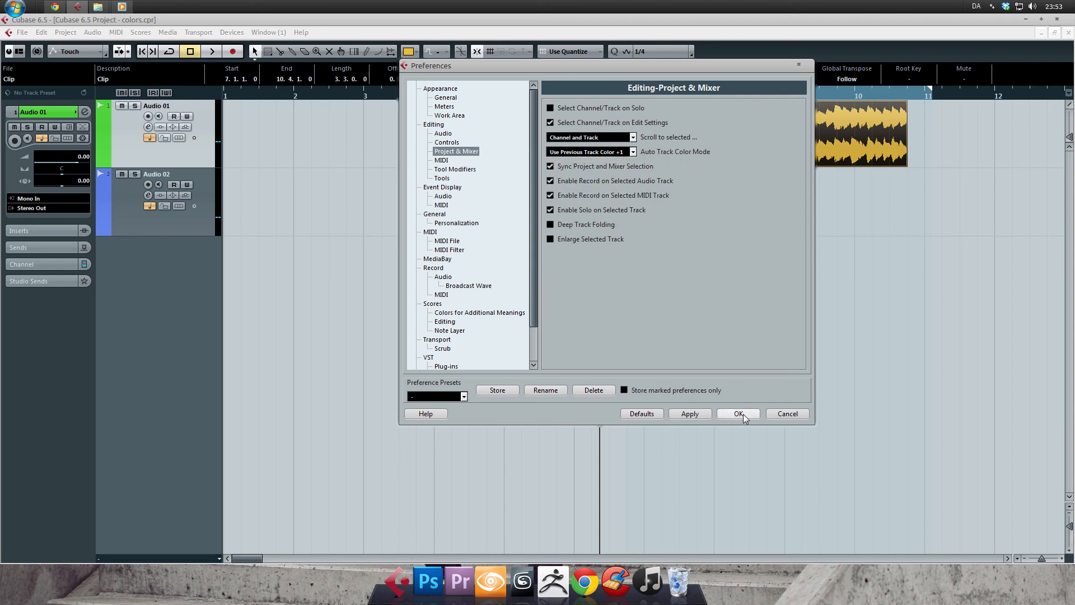
{"action": "left_click", "coordinate": [781, 413]}
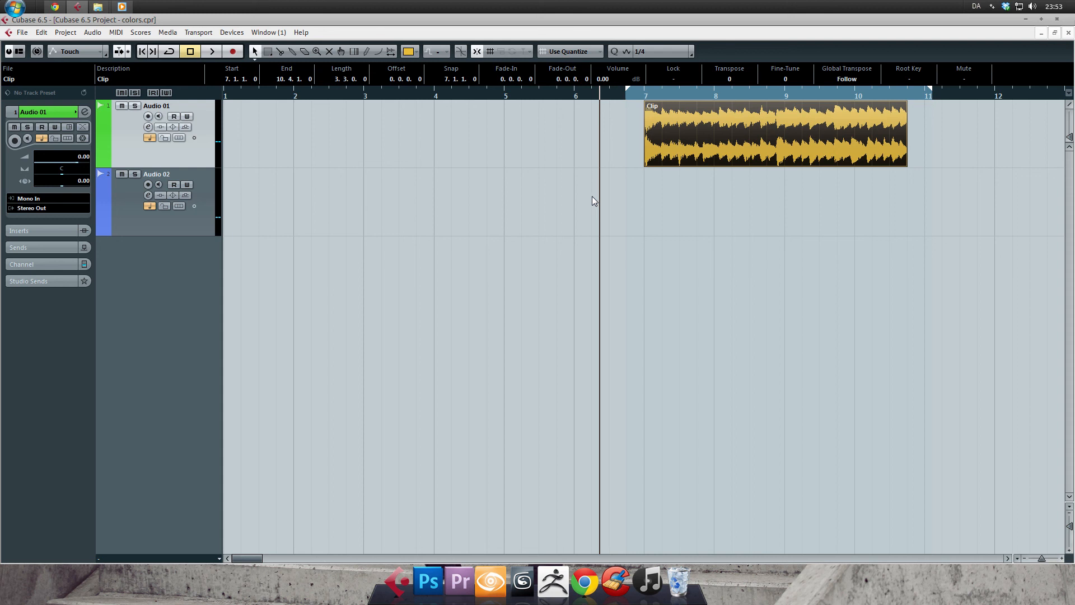
Apply Audio 01's color to all similar tracks and undo it.
{"action": "right_click", "coordinate": [193, 157]}
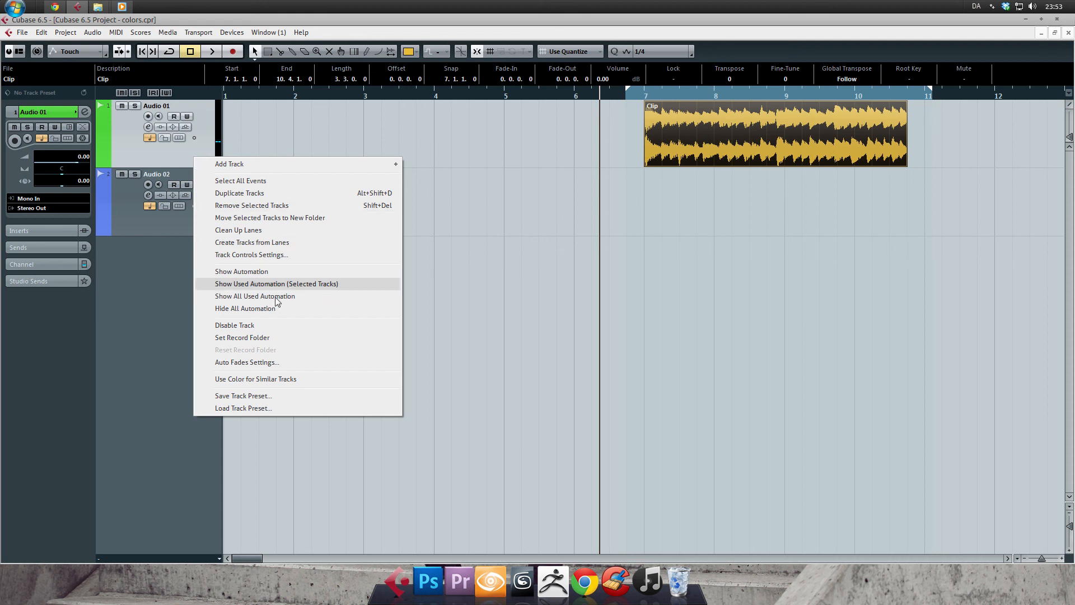
{"action": "left_click", "coordinate": [250, 381]}
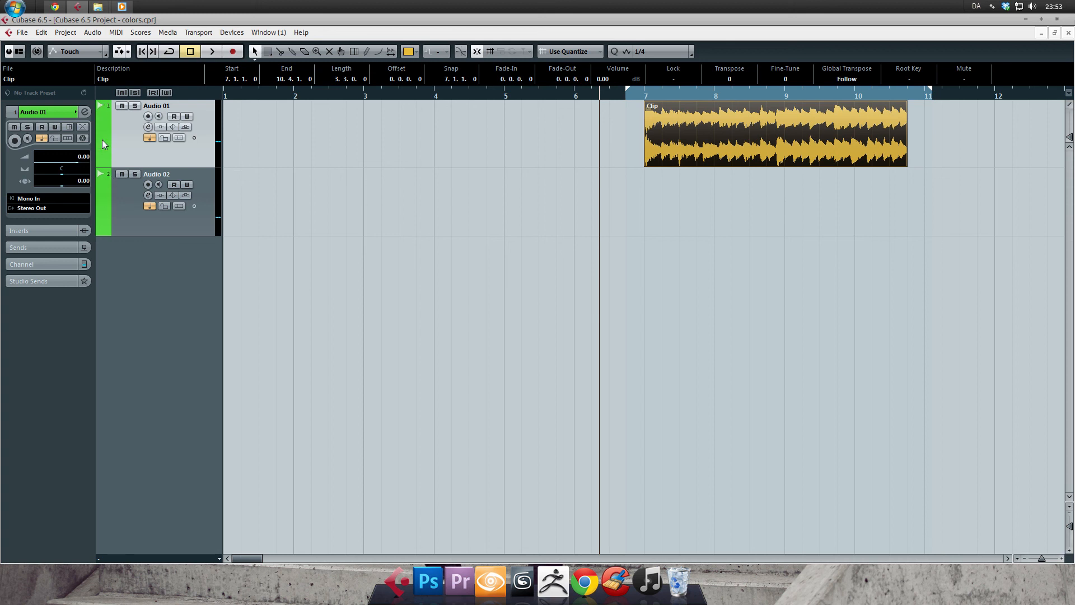
{"action": "key", "text": "ctrl+z"}
Select both audio tracks, apply Audio 01's color to the similar selected tracks, and undo the color change.
{"action": "left_click", "coordinate": [183, 227]}
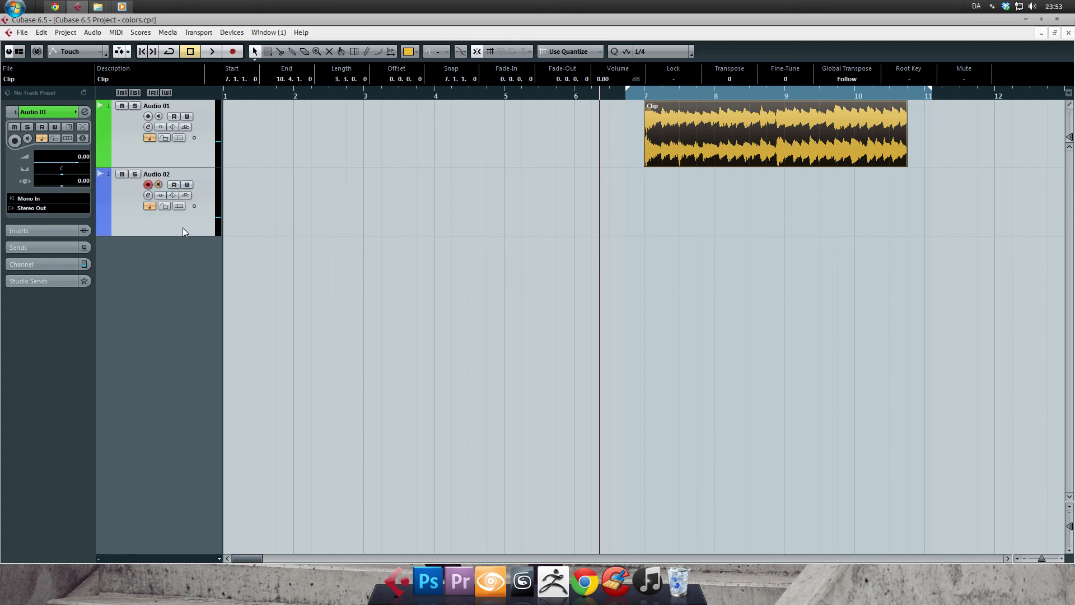
{"action": "right_click", "coordinate": [144, 157]}
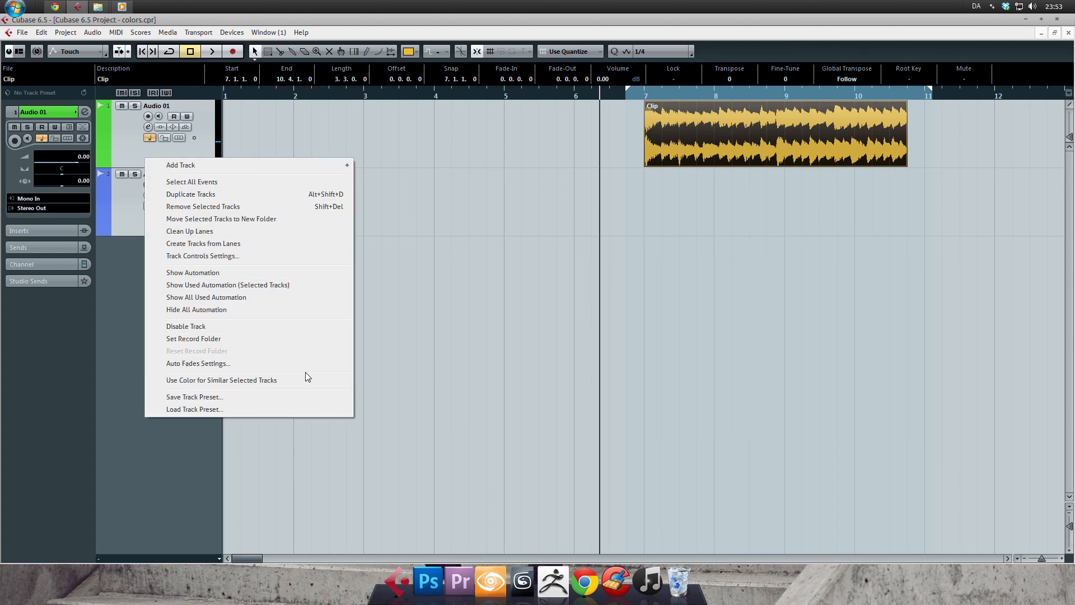
{"action": "left_click", "coordinate": [243, 379]}
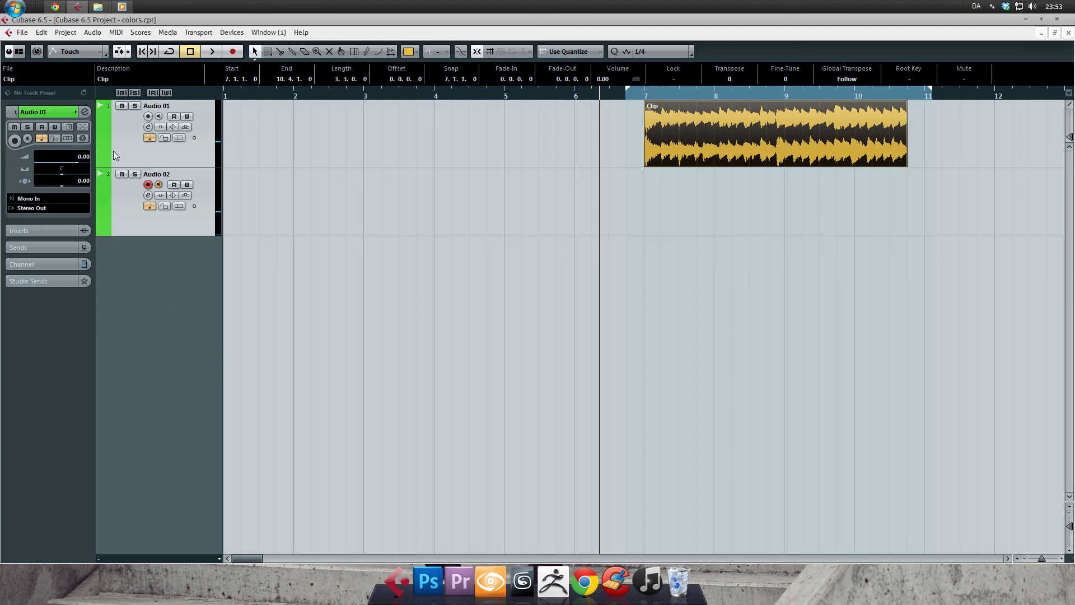
{"action": "key", "text": "ctrl+z"}
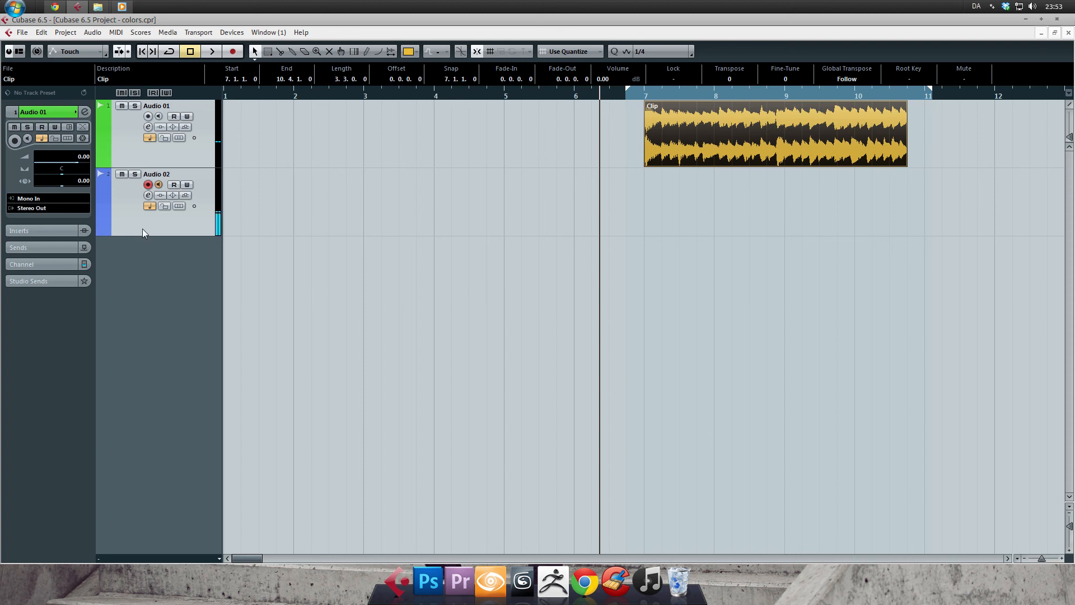
Remove the selected Audio 01 and Audio 02 tracks from the project.
{"action": "key", "text": "shift+Delete"}
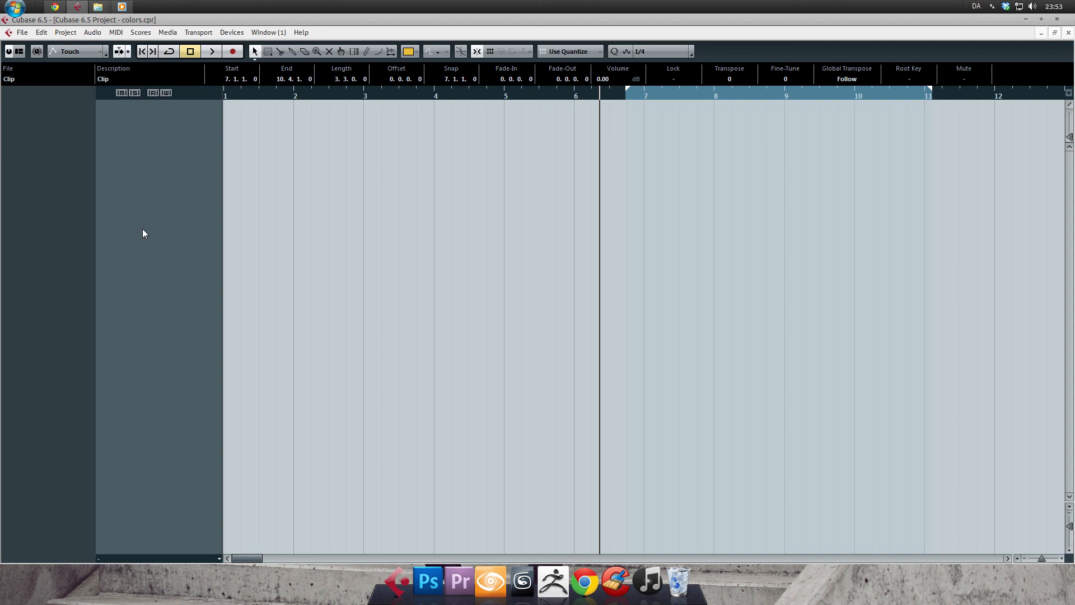